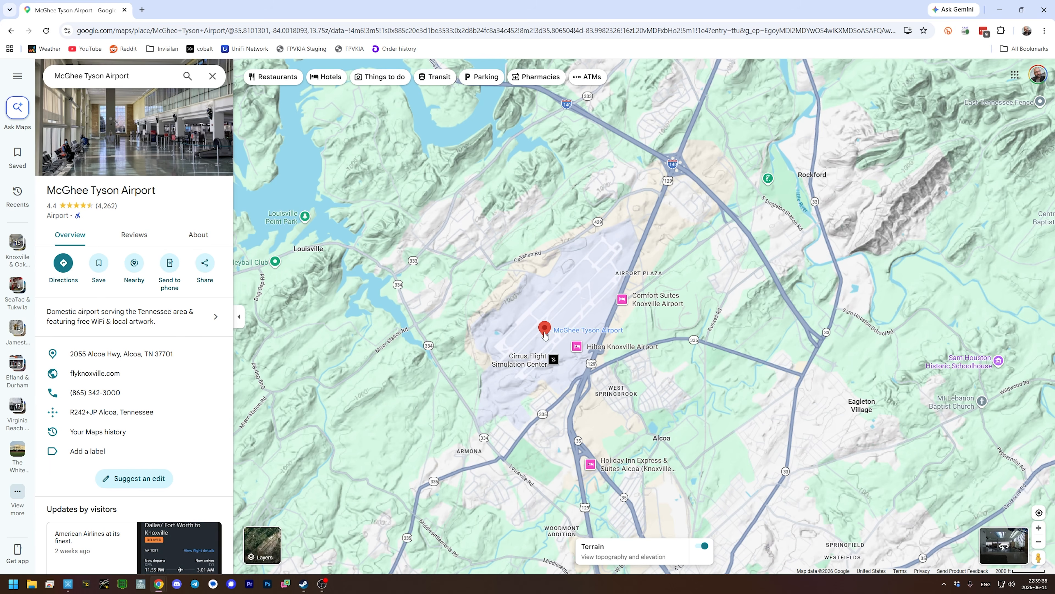
- Copy McGhee Tyson Airport's coordinates, 35.807605, -83.998441, from the map and switch to INAV Configurator
right_click(545, 334)
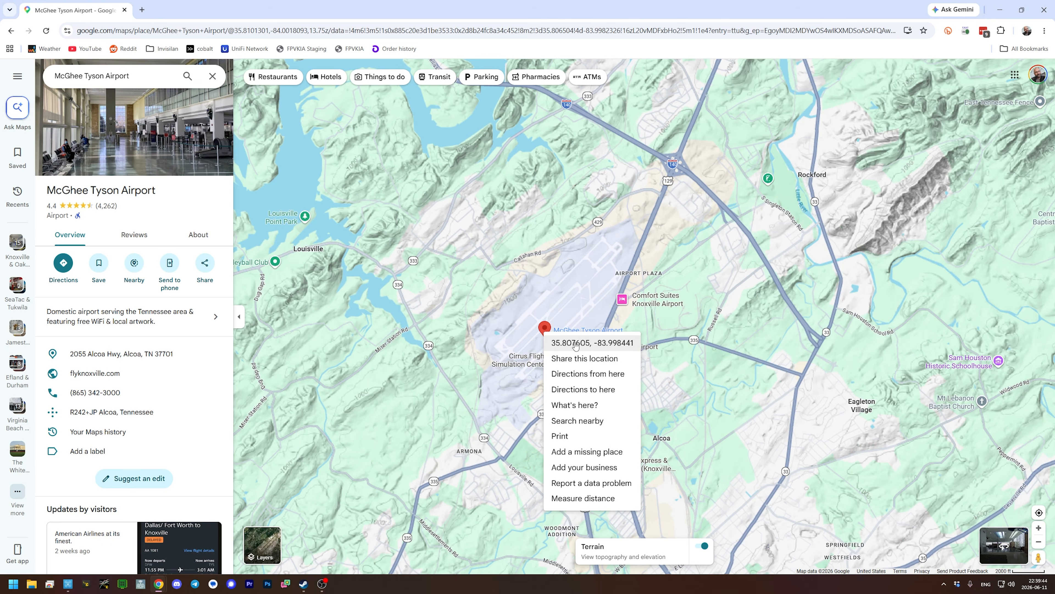
click(564, 345)
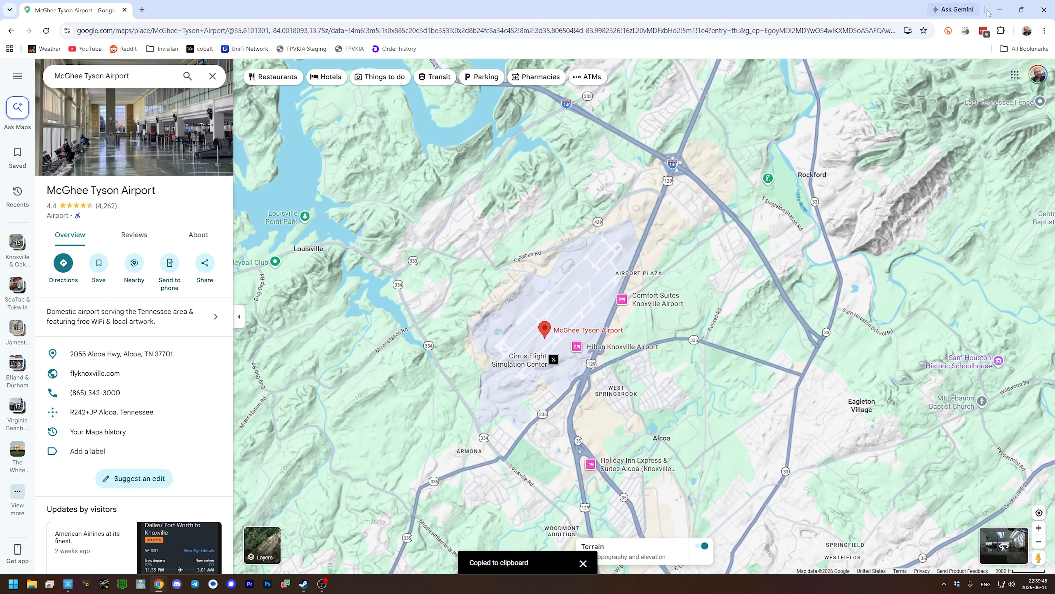
click(1002, 11)
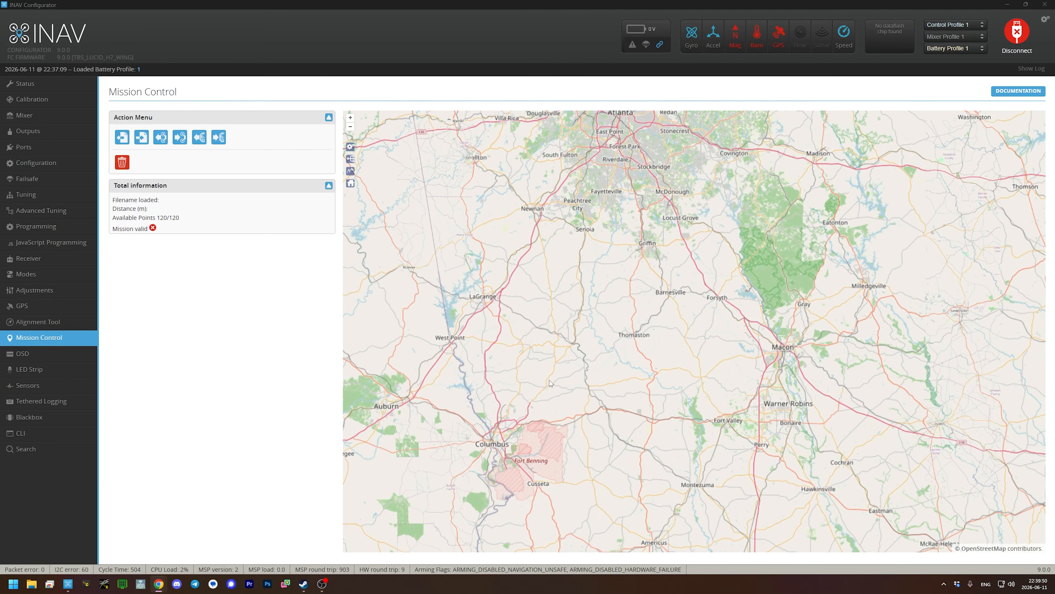
- Place a first waypoint east of Denver, at about 39.06, -103.00, and open its settings
scroll(601, 318, down, 3)
scroll(600, 332, up, 1)
drag(665, 206, 803, 250)
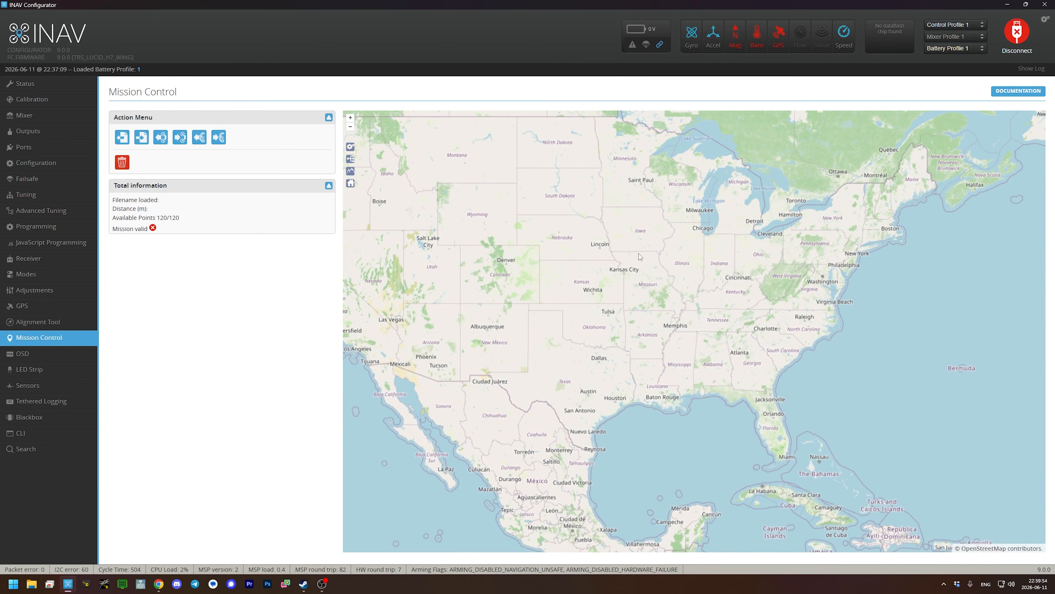
click(528, 273)
click(527, 263)
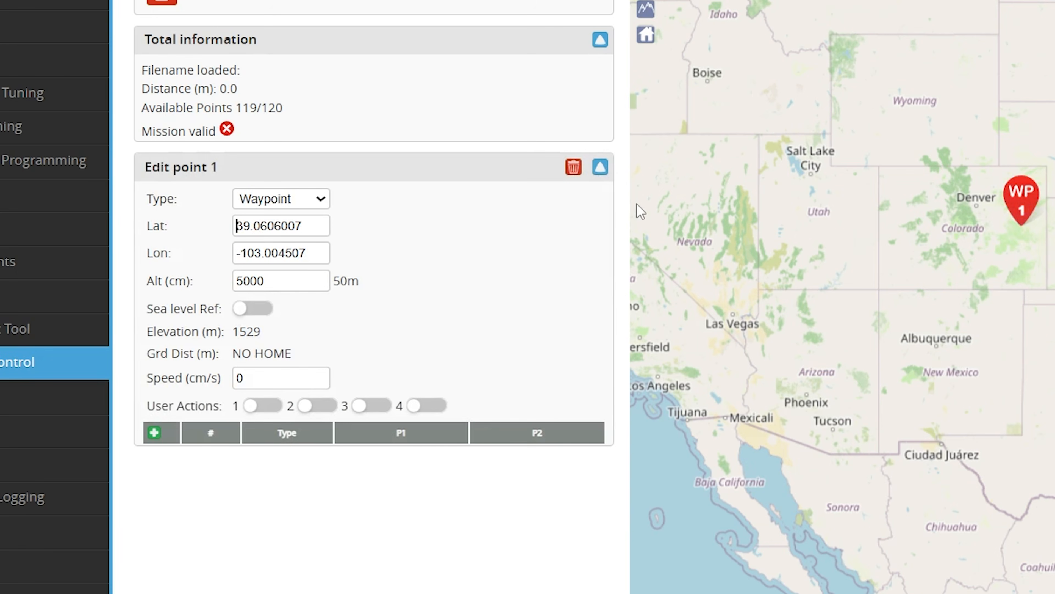
- Paste the copied coordinates into waypoint 1's latitude and trim the value to the airport's latitude, 35.80760537877035
key(ctrl+v)
key(Home)
key(End)
key(Home)
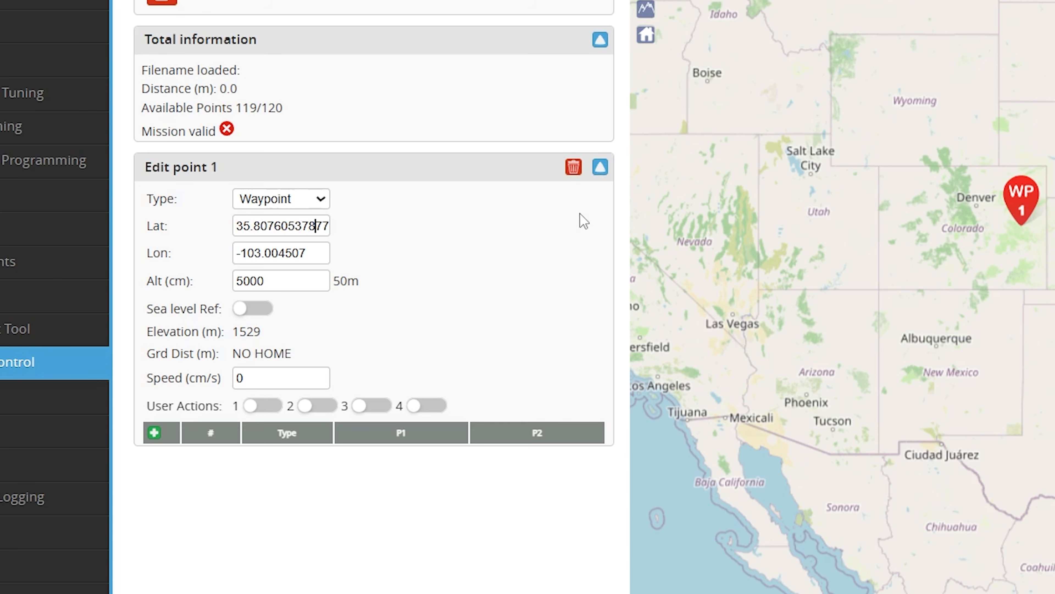
key(Right)
key(Right)
key(Right)
key(Right)
key(Right)
key(Right)
key(Right)
key(Right)
key(Right)
key(Right)
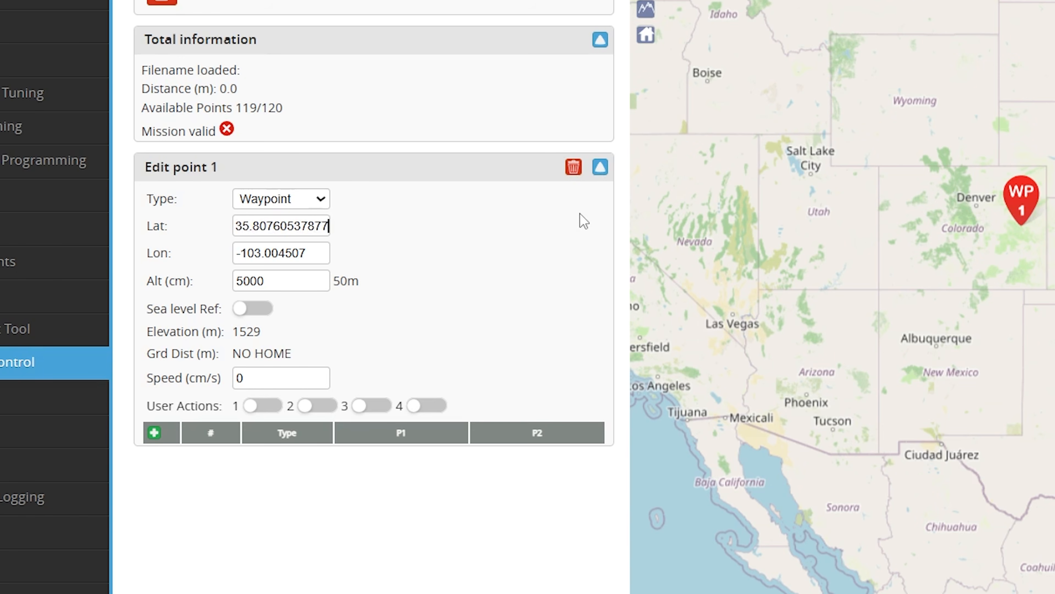
key(Right)
key(Left)
key(Left)
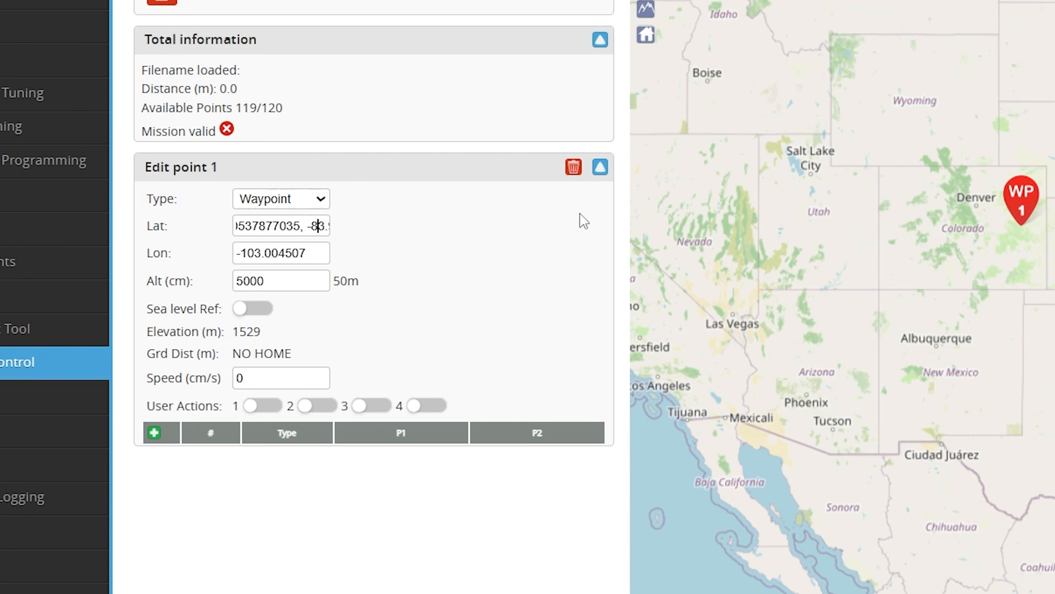
key(shift+End)
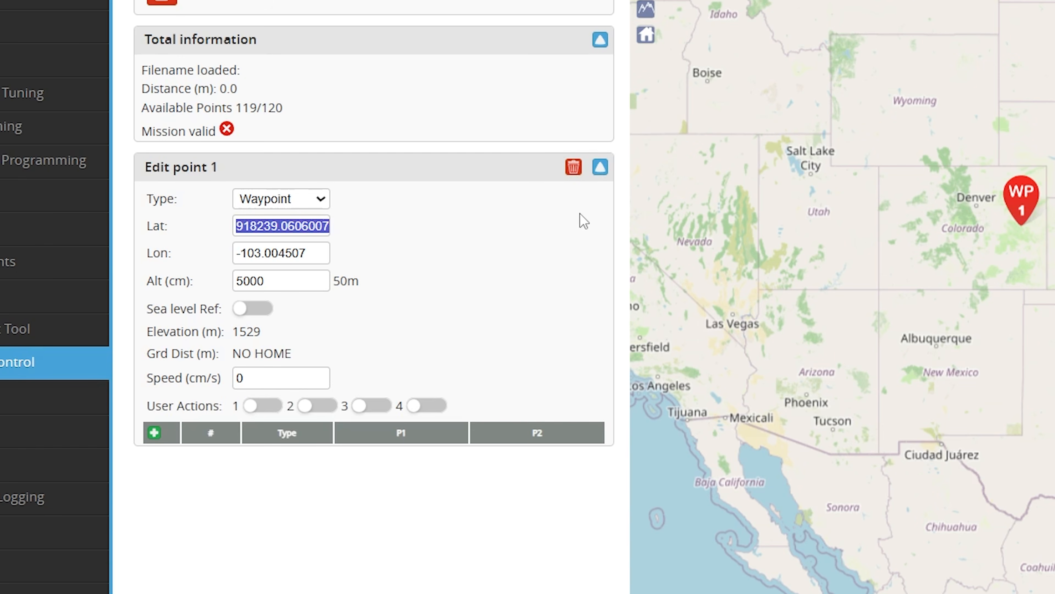
key(BackSpace)
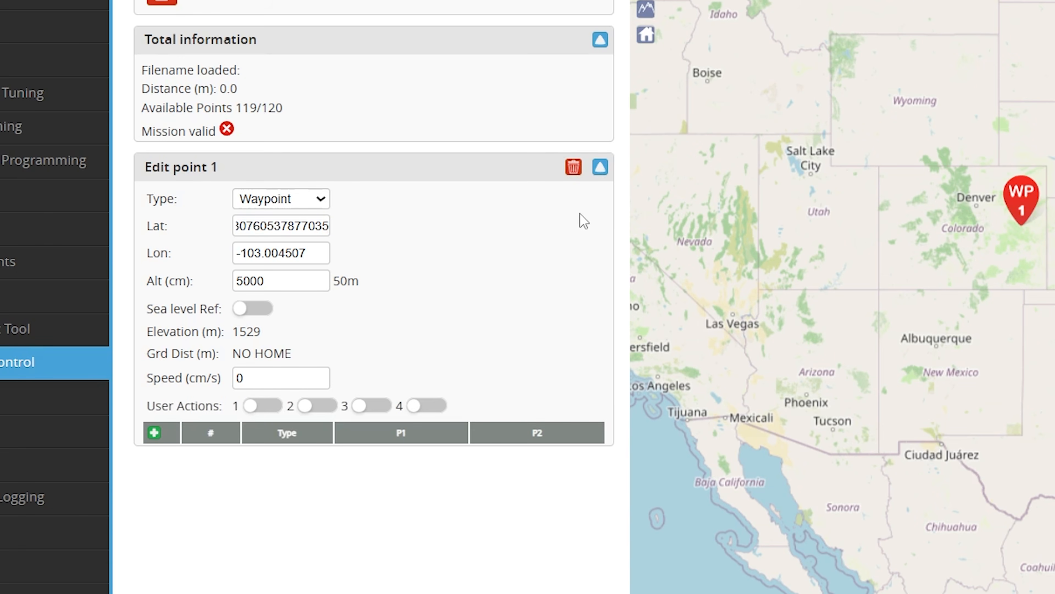
key(Tab)
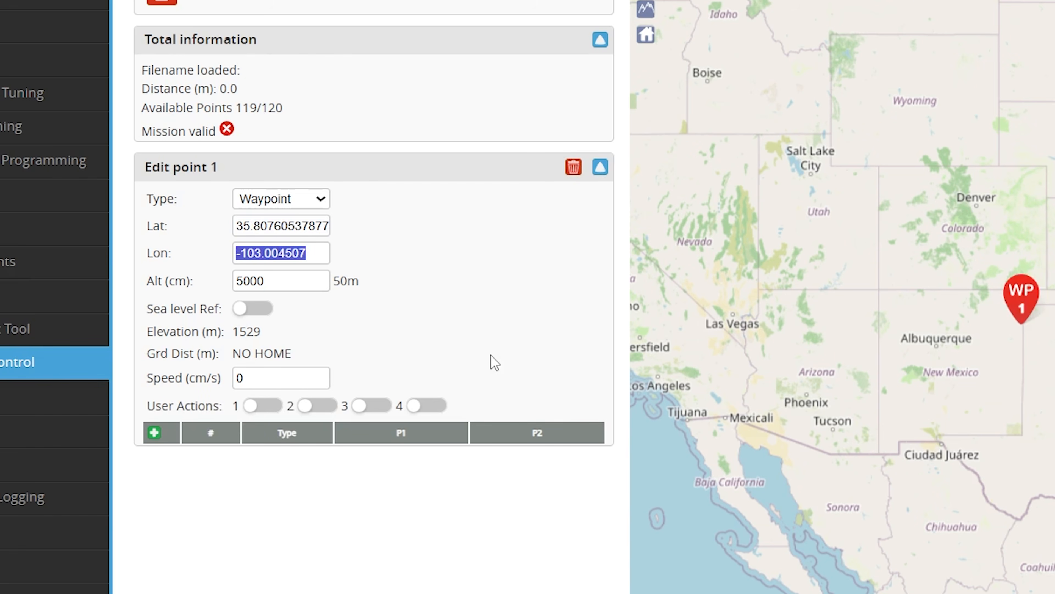
- Set waypoint 1's longitude to the airport's by pasting the coordinates and keeping only the -83.99844 part
key(ctrl+v)
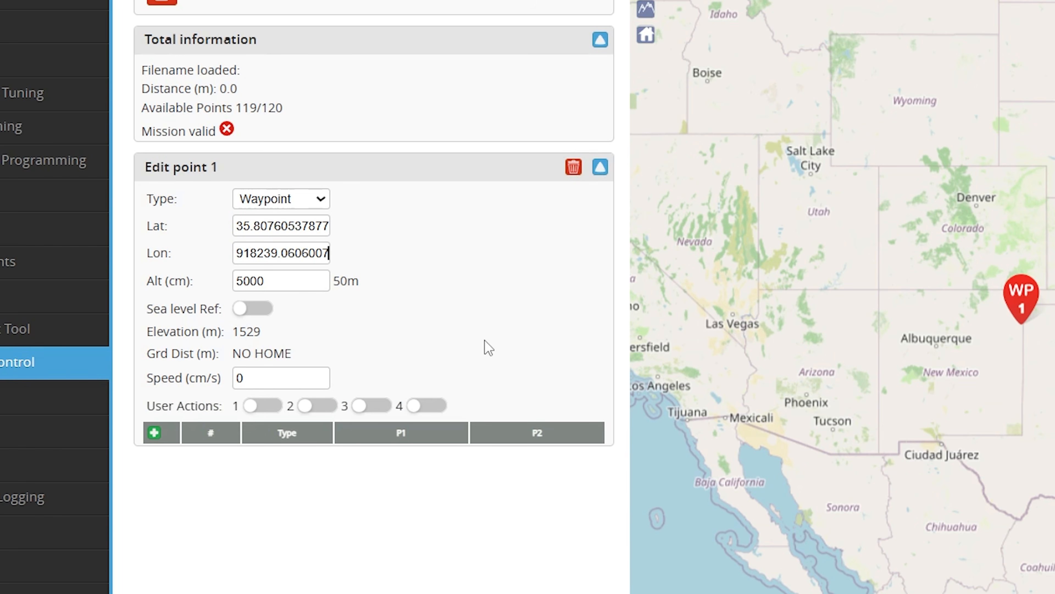
key(Tab)
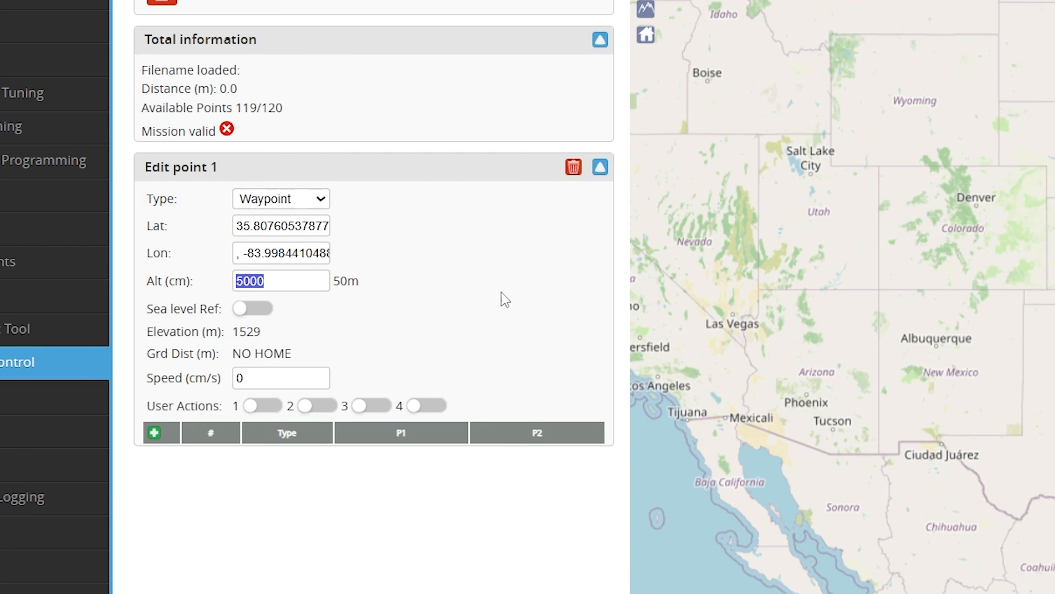
drag(246, 254, 243, 255)
key(BackSpace)
key(BackSpace)
key(Tab)
click(504, 253)
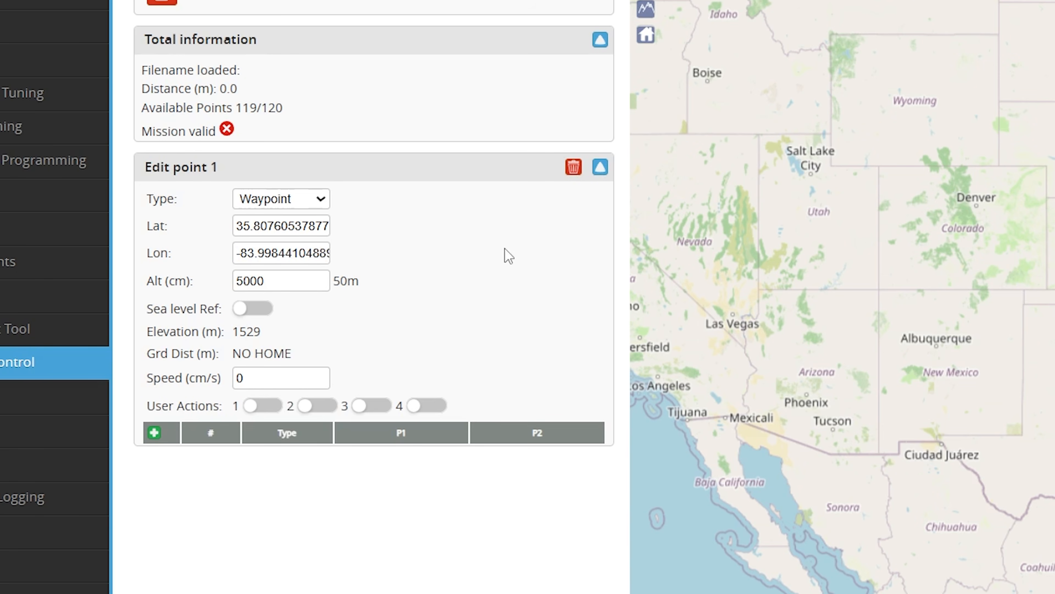
click(257, 229)
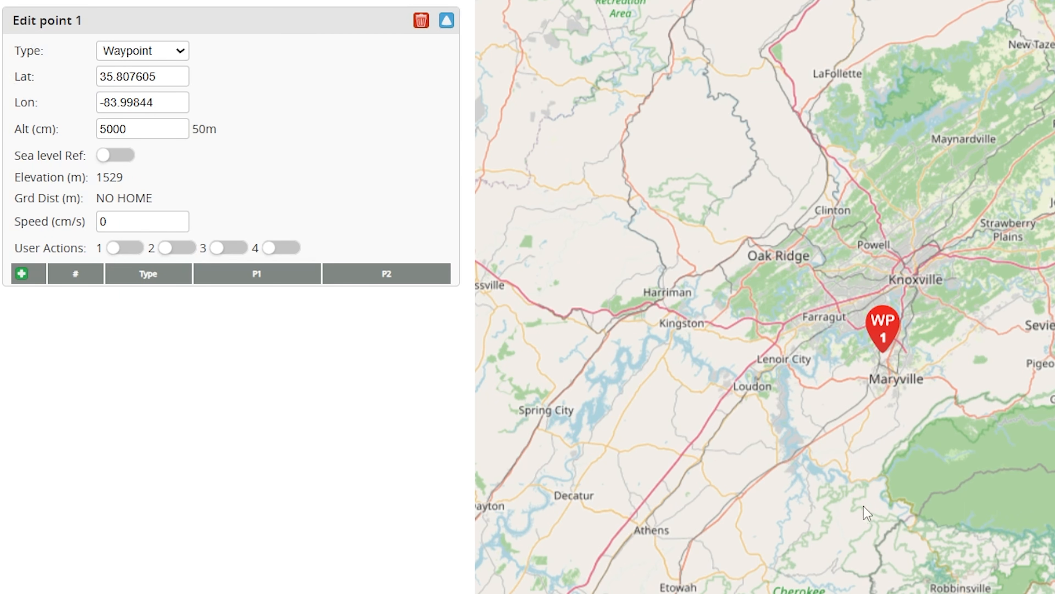
- Examine waypoint 1's location on the map, from the country-wide view down to the McGhee Tyson Airport runways
scroll(968, 430, down, 5)
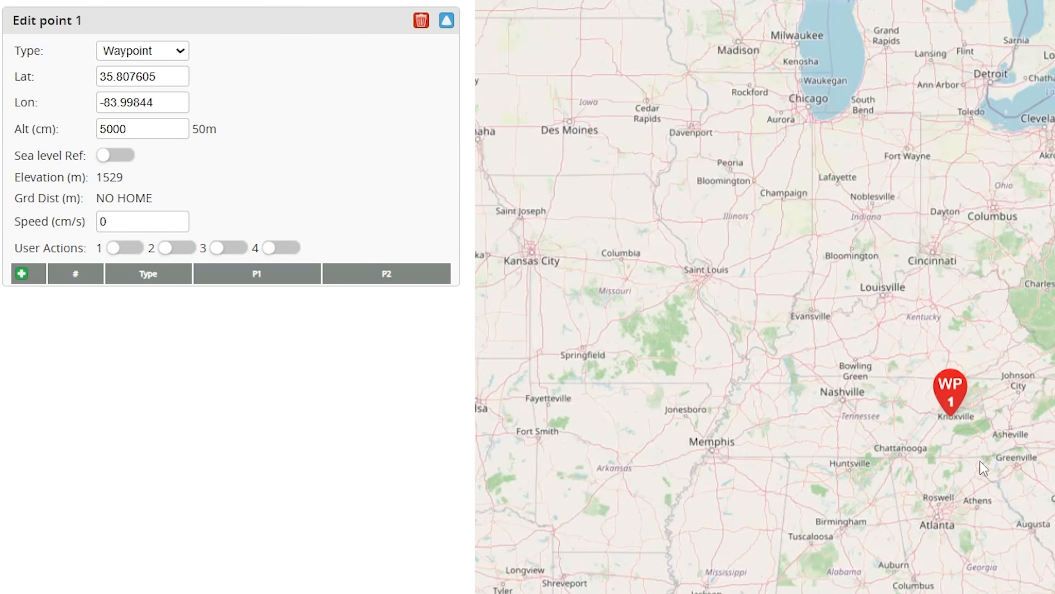
scroll(980, 461, down, 5)
scroll(945, 367, up, 4)
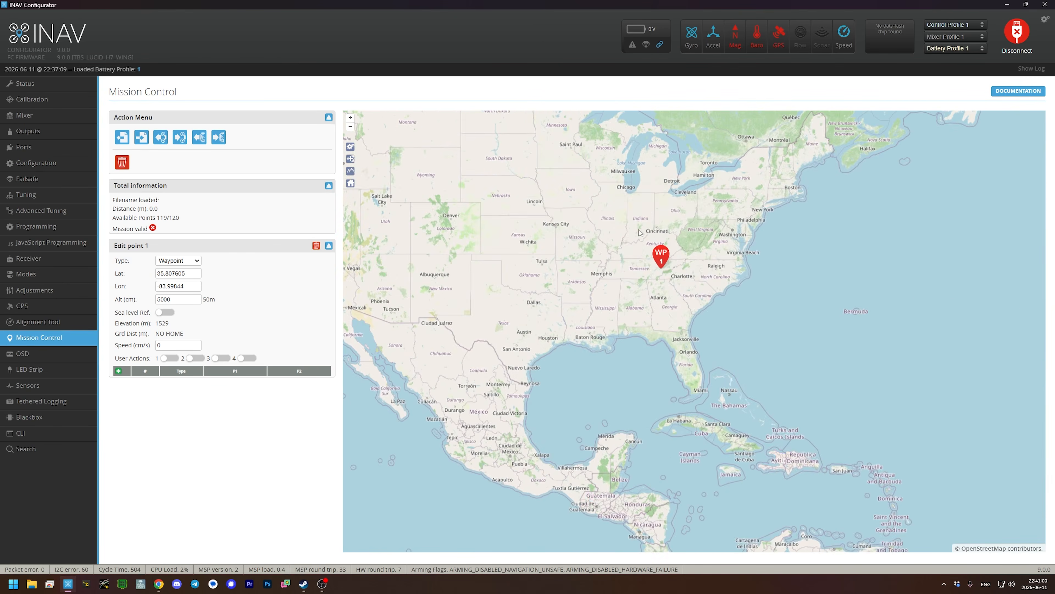
scroll(662, 261, up, 5)
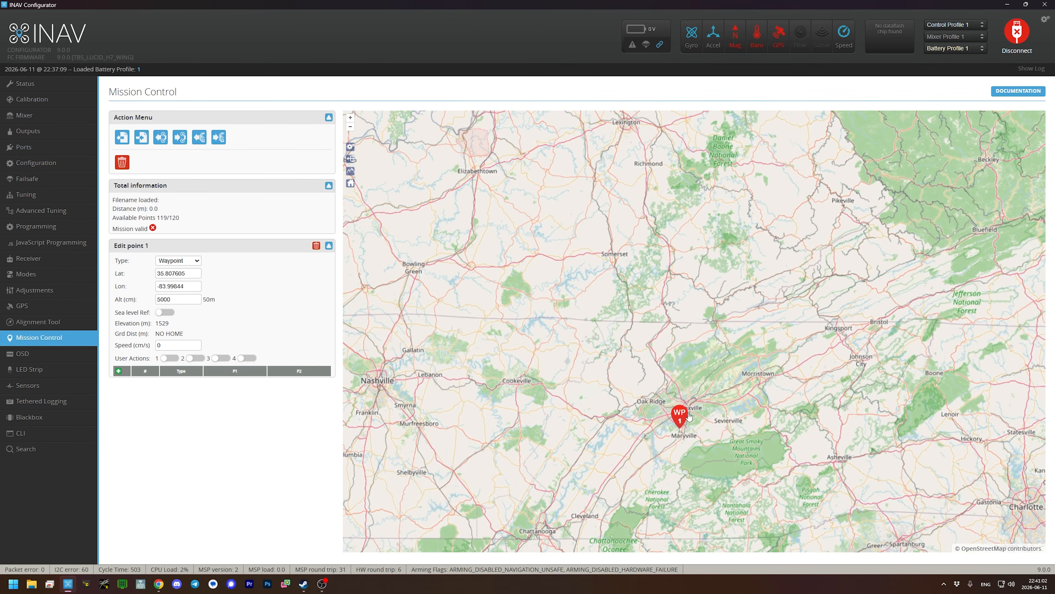
scroll(688, 416, up, 6)
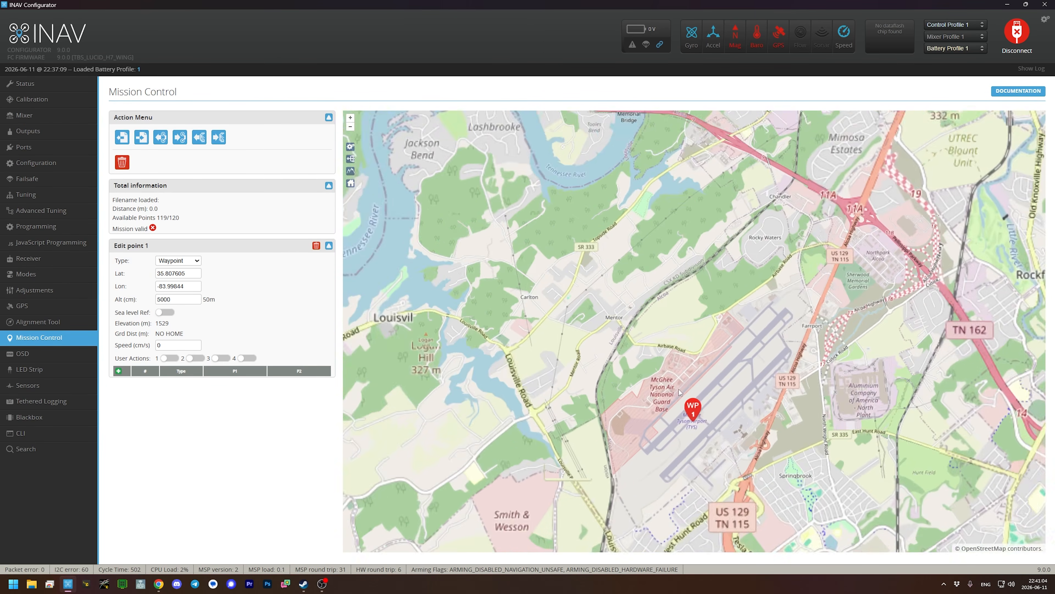
scroll(680, 392, up, 4)
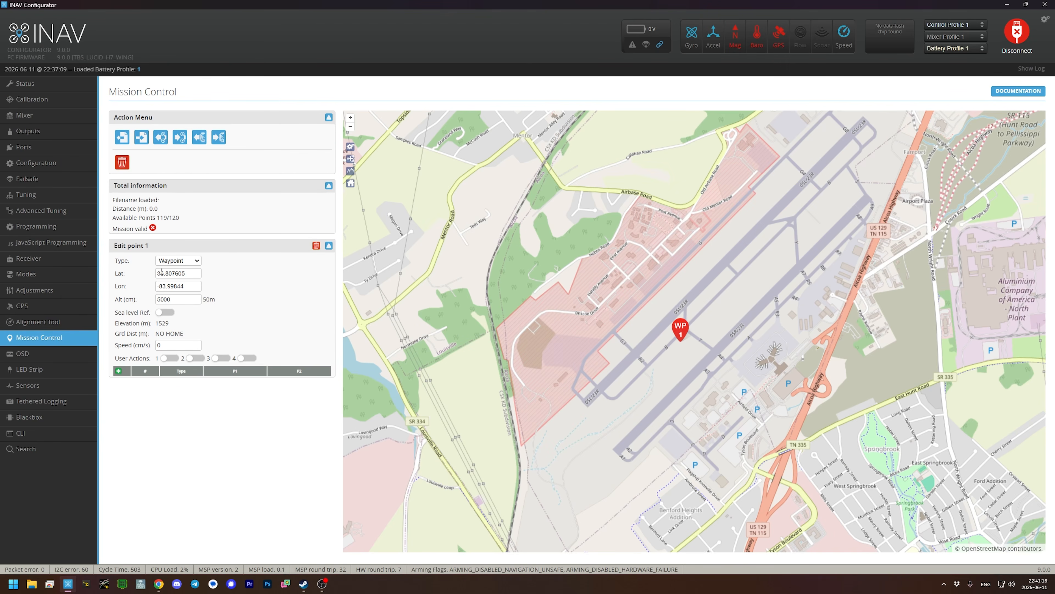
- Move waypoint 1 from the airport onto the Tennessee River north of Louisville, at about 35.8273, -84.0546
scroll(621, 341, down, 3)
drag(587, 364, 598, 407)
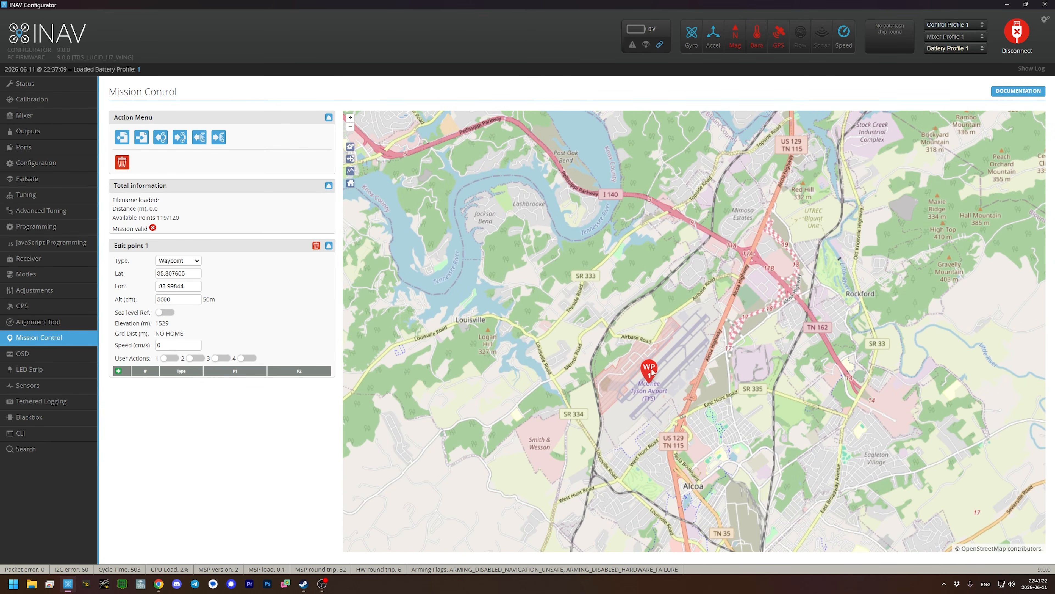
mouse_move(649, 369)
mouse_down()
mouse_move(591, 358)
mouse_move(576, 334)
mouse_move(601, 297)
mouse_move(543, 245)
mouse_move(540, 301)
mouse_move(626, 381)
mouse_move(542, 445)
mouse_move(507, 450)
mouse_move(517, 446)
mouse_up()
scroll(520, 249, up, 3)
scroll(627, 380, down, 1)
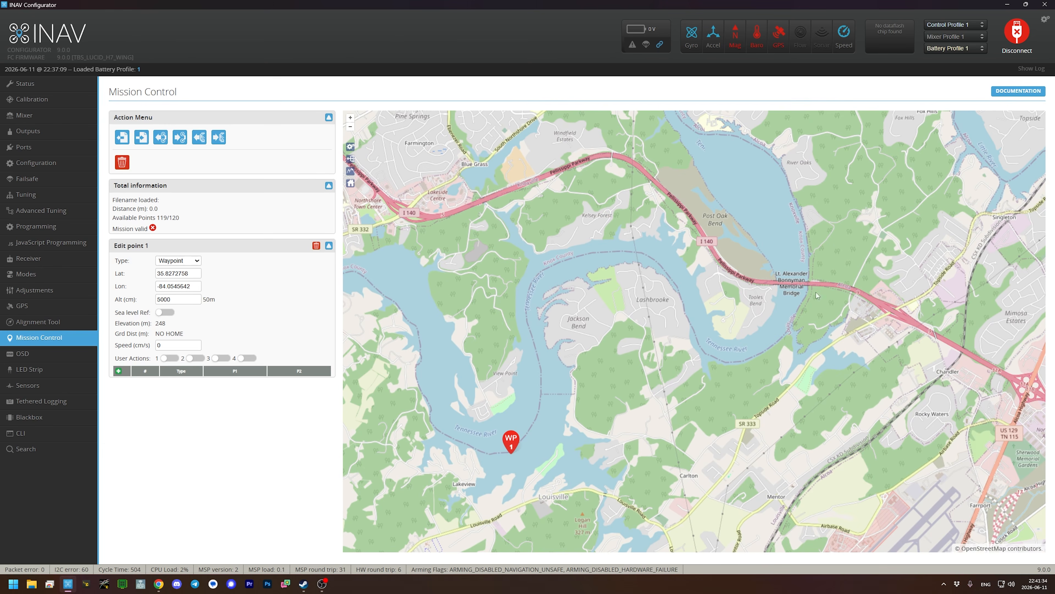
- Add waypoint 2 beside the Lt. Alexander Bonnyman Memorial Bridge, waypoint 3 at Peninsular Estates, and waypoint 4 on the river to the west
click(784, 321)
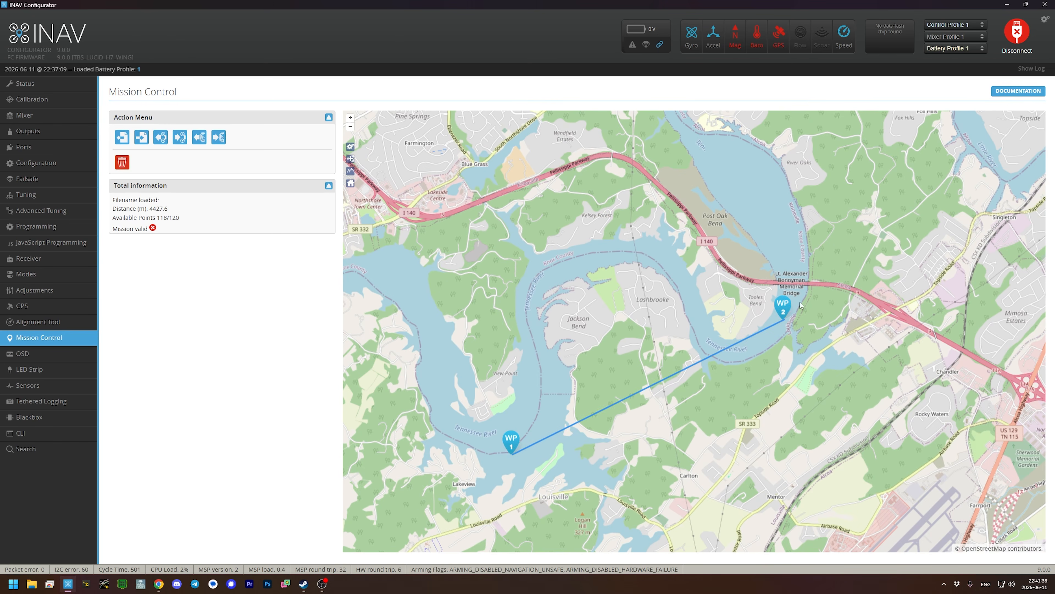
drag(804, 251, 823, 341)
click(733, 239)
drag(705, 275, 740, 247)
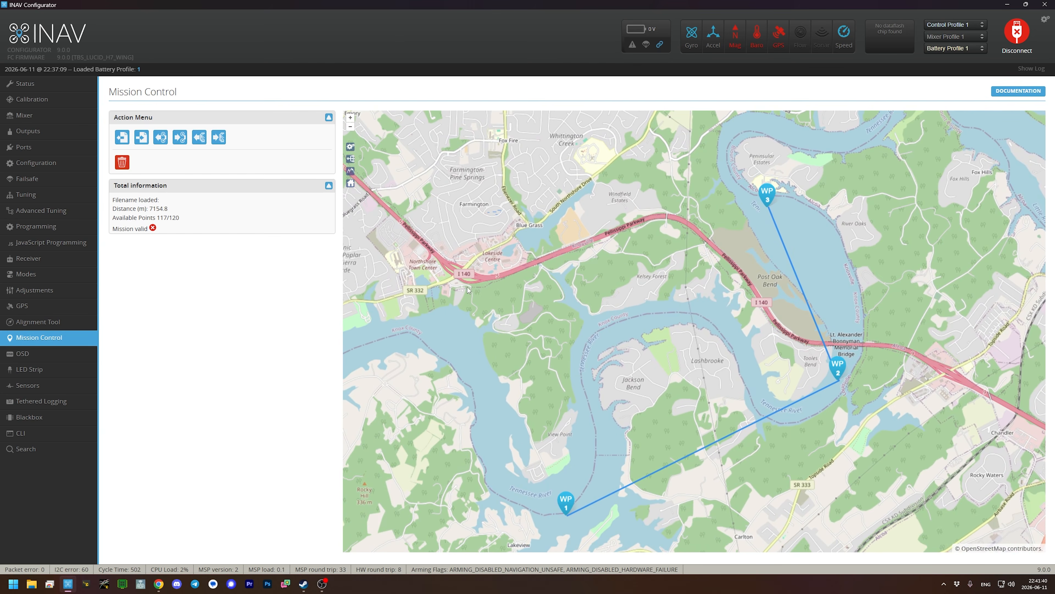
click(449, 331)
scroll(535, 341, down, 1)
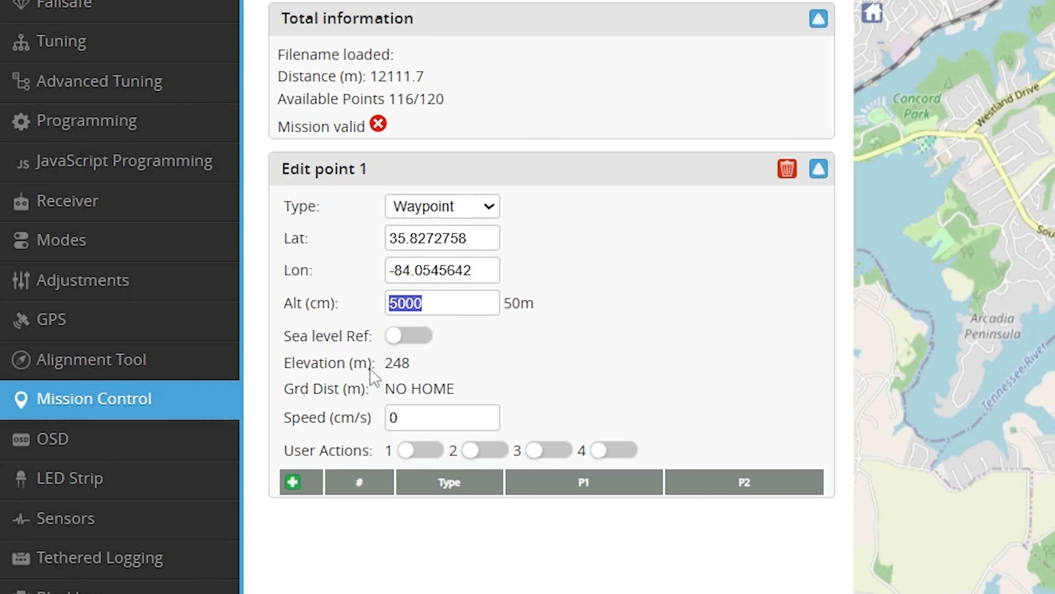
- Check the ground elevation listed in waypoint 1's settings
mouse_move(387, 369)
drag(385, 365, 412, 365)
click(534, 372)
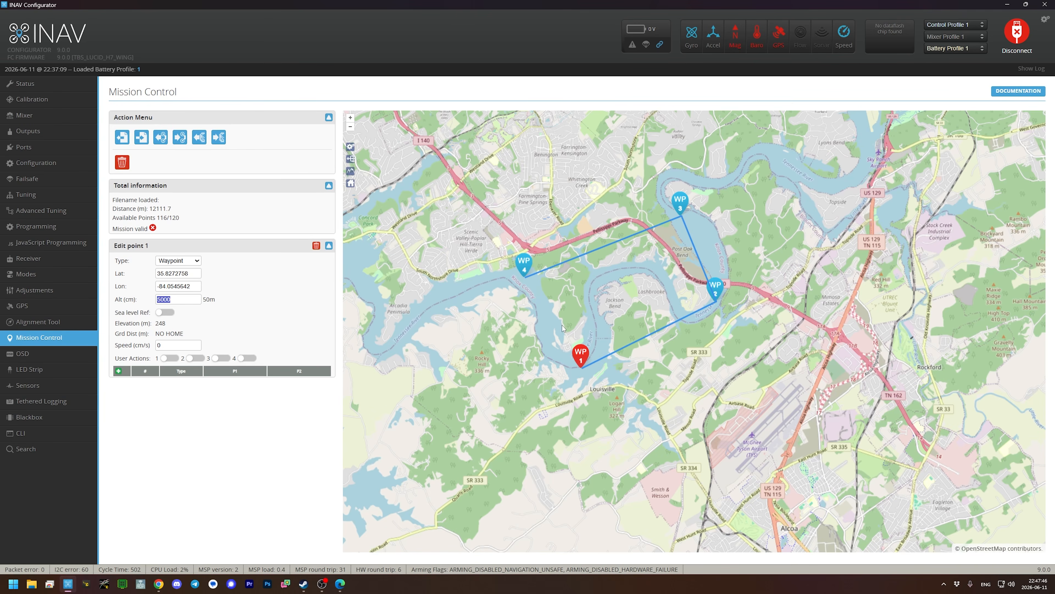
- Show the take-off home settings and place the home marker at the centre of the map view around Lashbrooke
scroll(563, 328, up, 2)
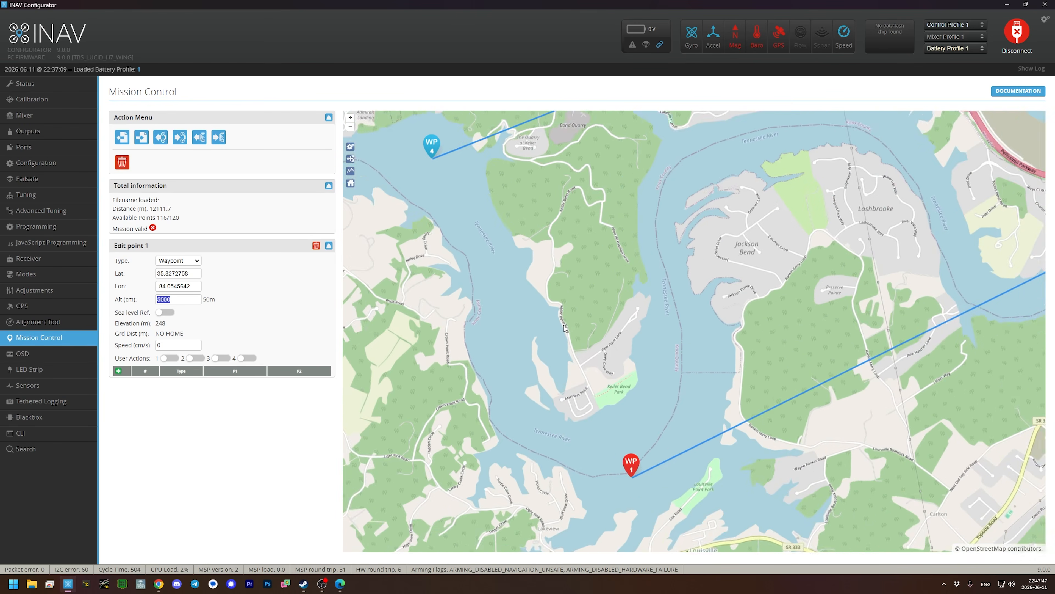
scroll(656, 282, down, 1)
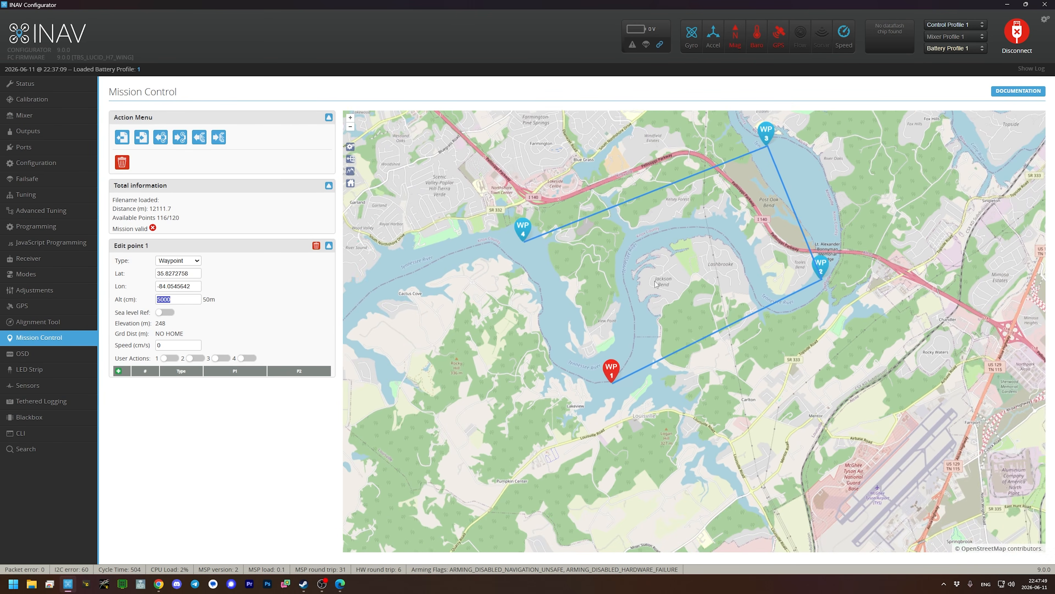
scroll(740, 271, up, 2)
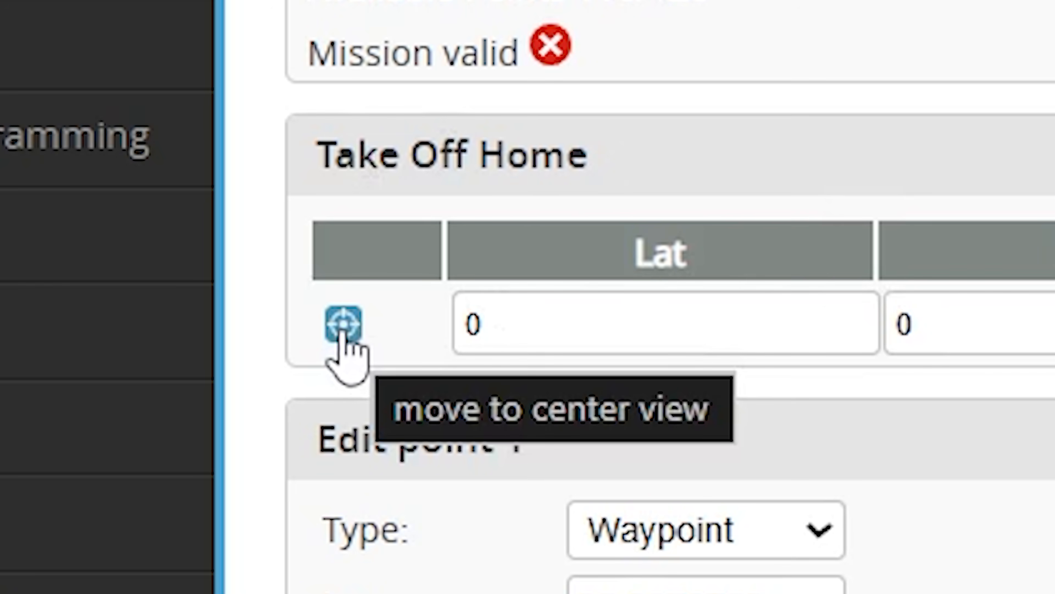
click(343, 326)
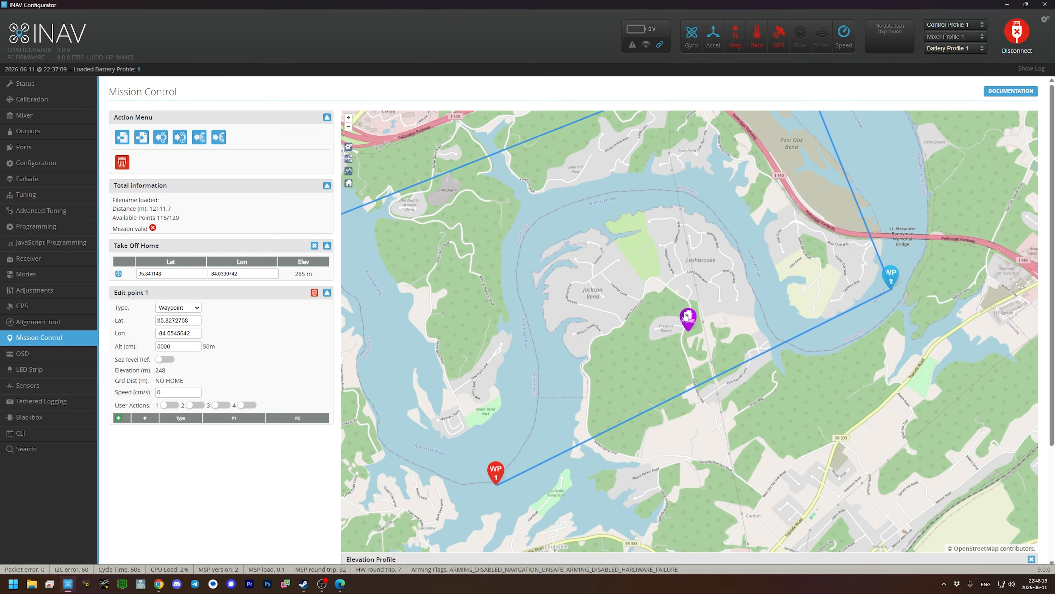
- Move the take-off home marker to Keller Bend Park, north of waypoint 1, at about 35.8337, -84.0558
mouse_move(688, 320)
mouse_down()
mouse_move(643, 287)
mouse_move(578, 291)
mouse_move(553, 308)
mouse_up()
scroll(482, 425, up, 2)
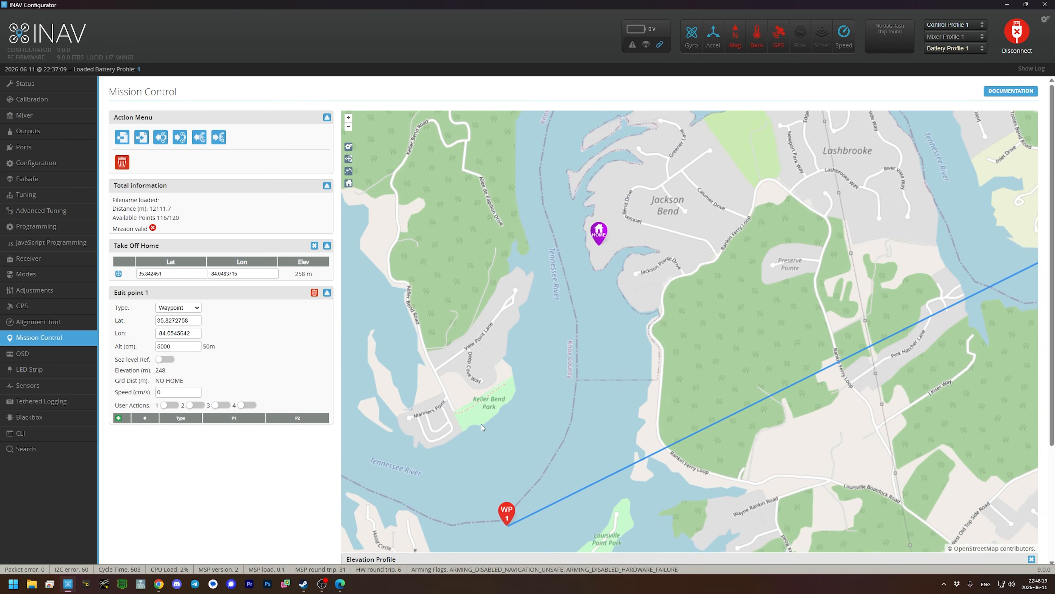
mouse_move(608, 225)
mouse_down()
mouse_move(488, 378)
mouse_move(494, 393)
mouse_up()
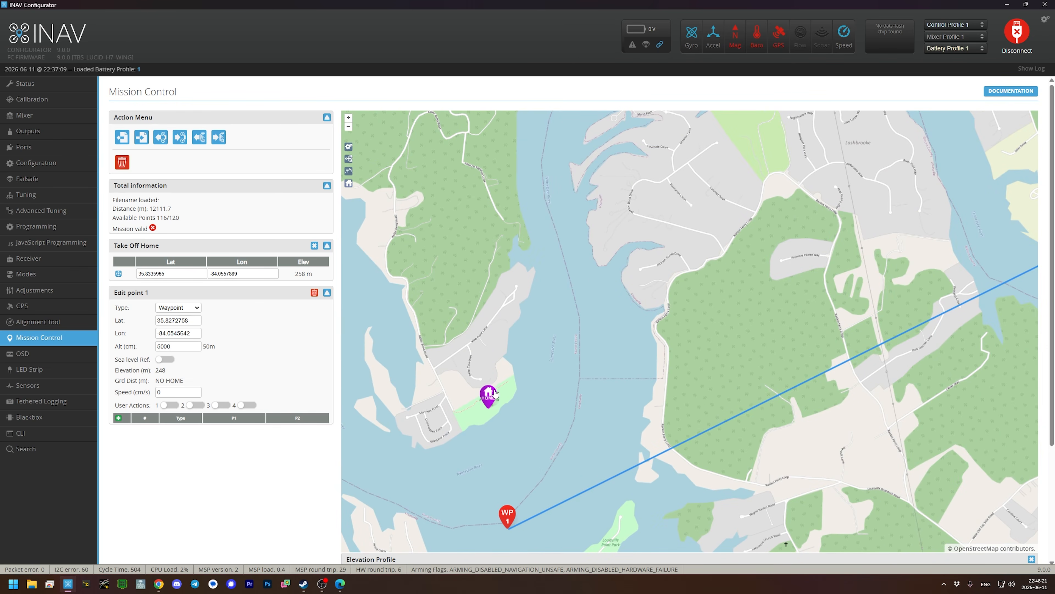
click(555, 418)
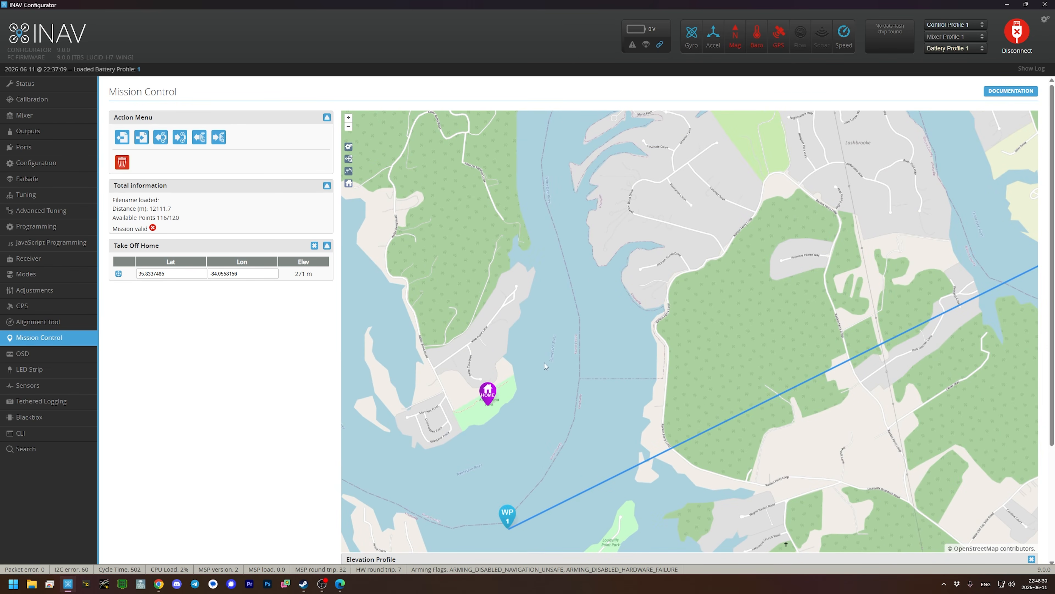
- Select waypoint 1 and check its altitude, elevation and ground distance against the take-off home
click(513, 516)
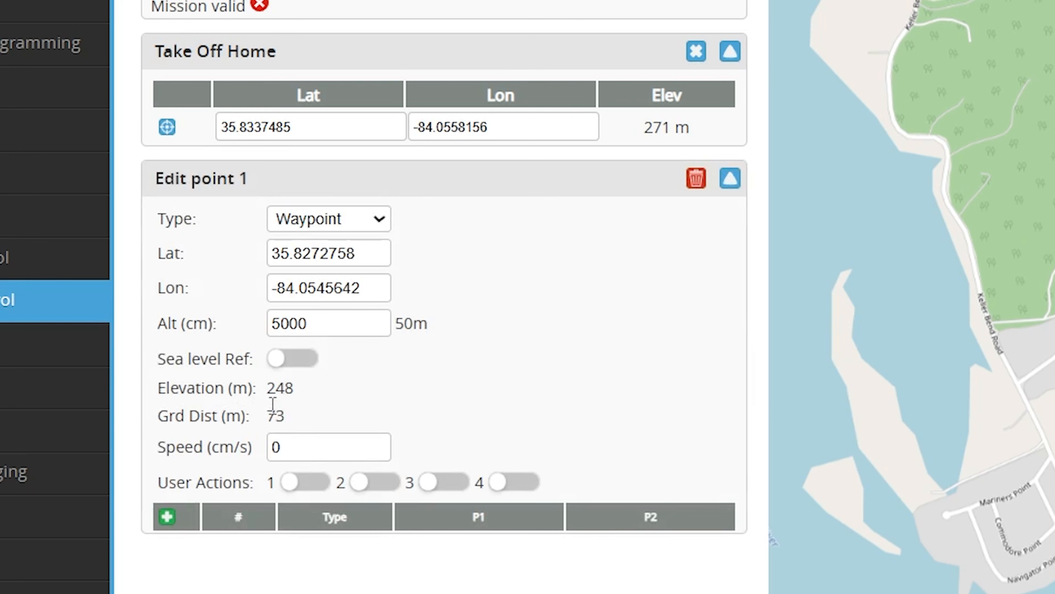
drag(392, 327, 455, 319)
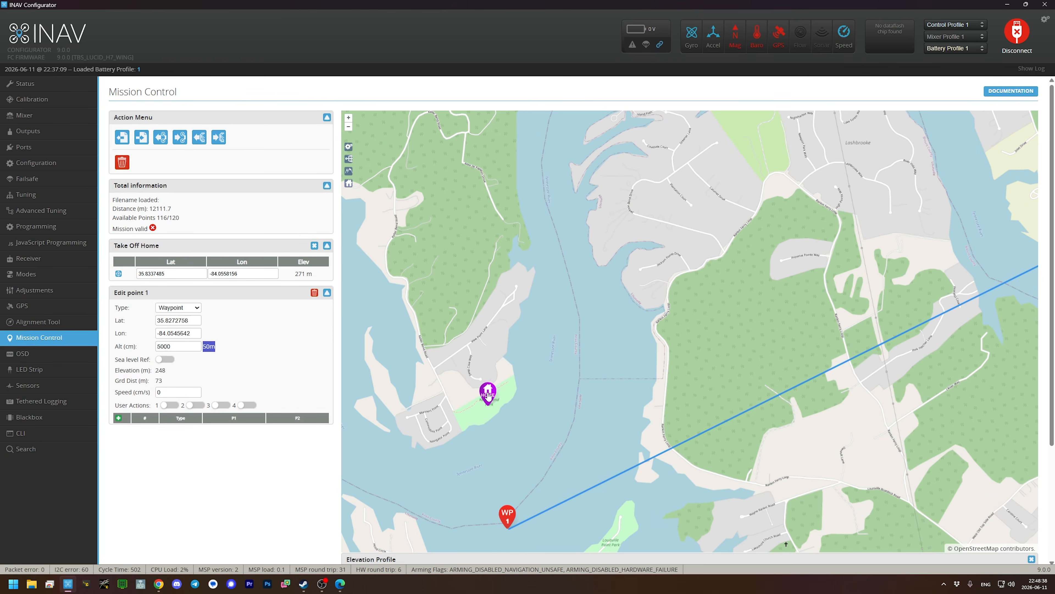
- Compute 271 + 50 - 248 in Calculator and check the result against waypoint 1's ground distance
scroll(489, 398, up, 2)
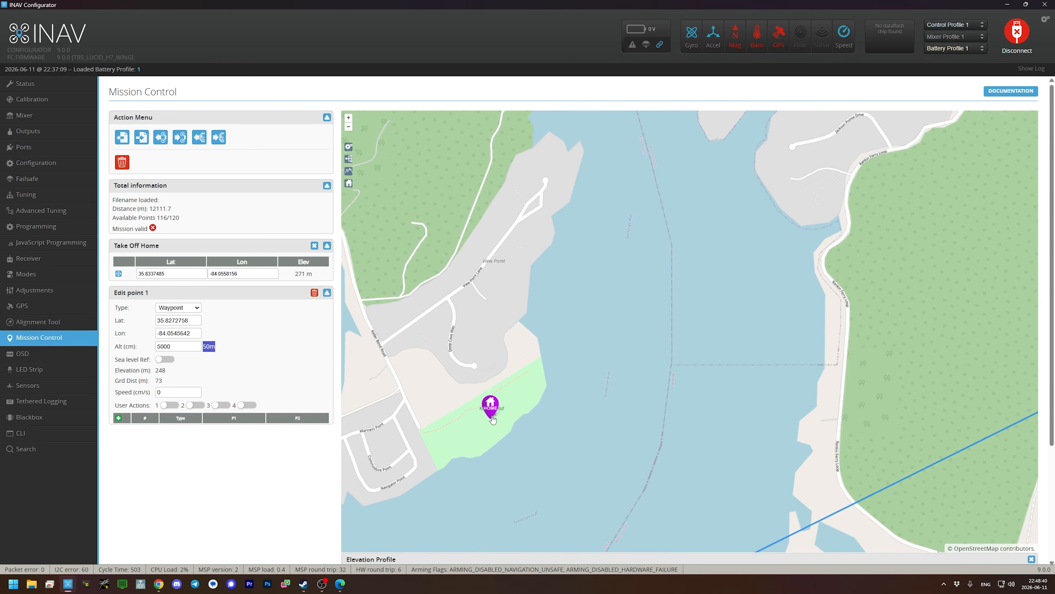
scroll(481, 409, down, 2)
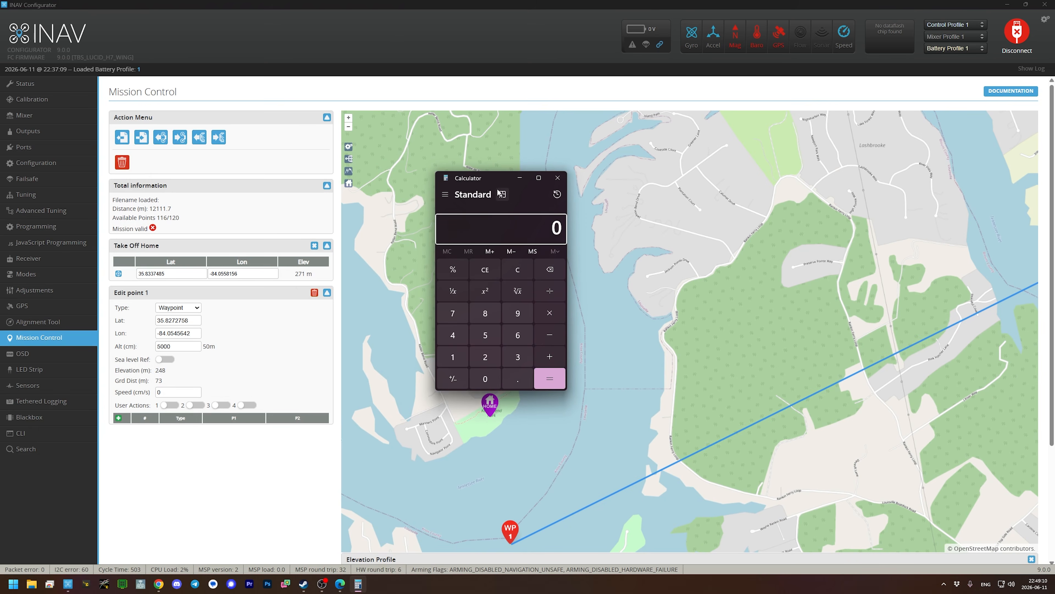
text(271 +)
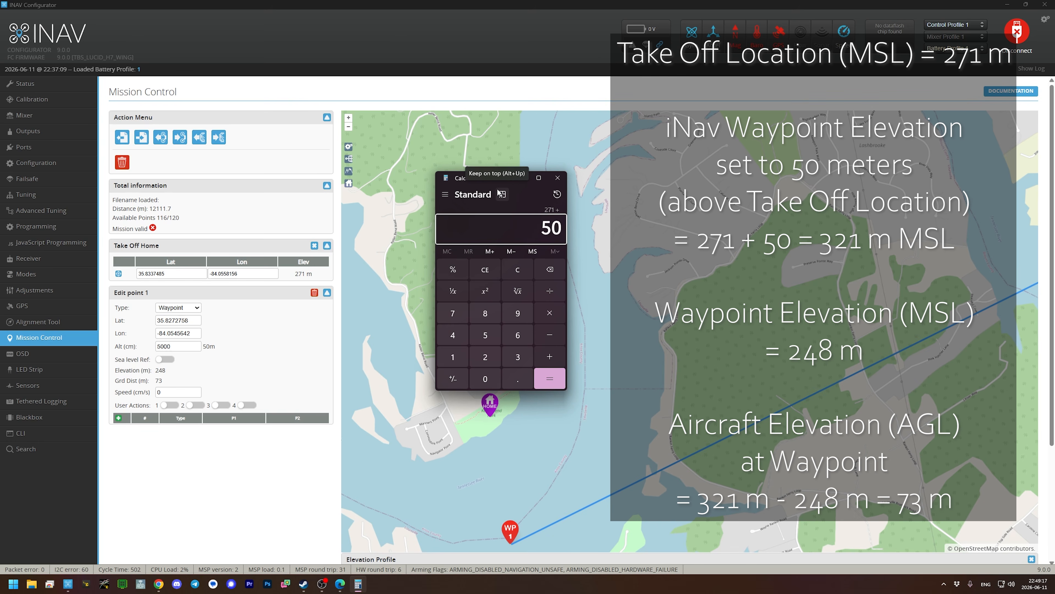
key(Return)
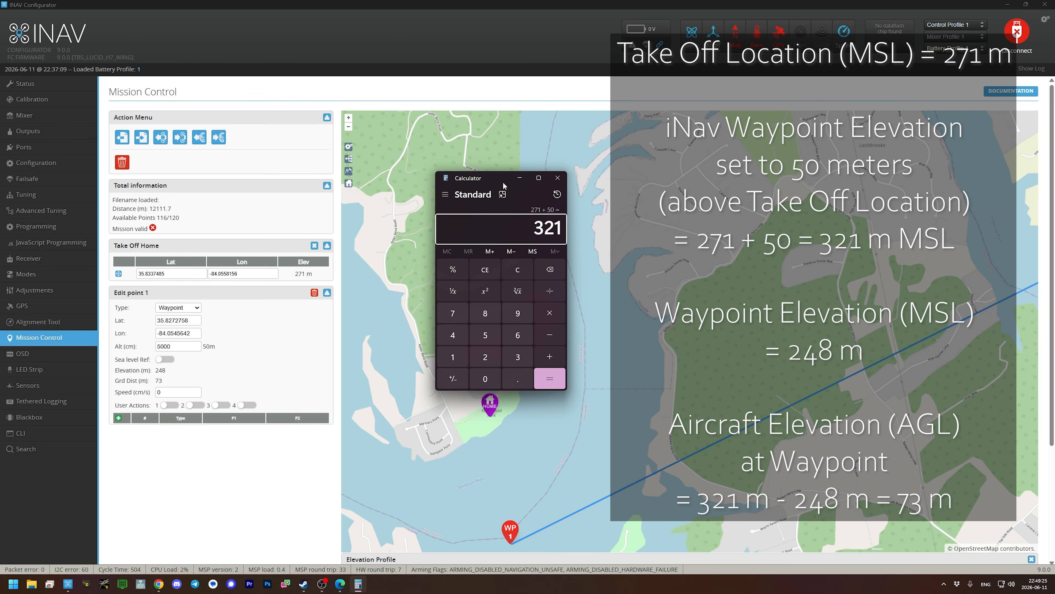
text(-248)
key(Return)
drag(155, 379, 174, 383)
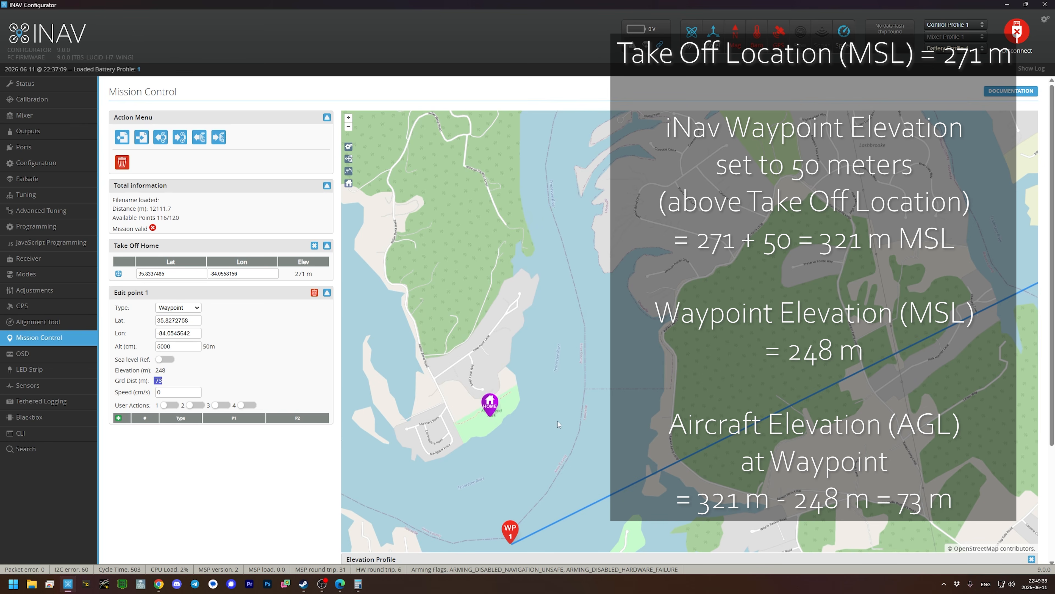
- Move the take-off home marker east of waypoint 1 to the wooded area southeast of Lashbrooke, at about 35.8320, -84.0238
scroll(558, 419, down, 2)
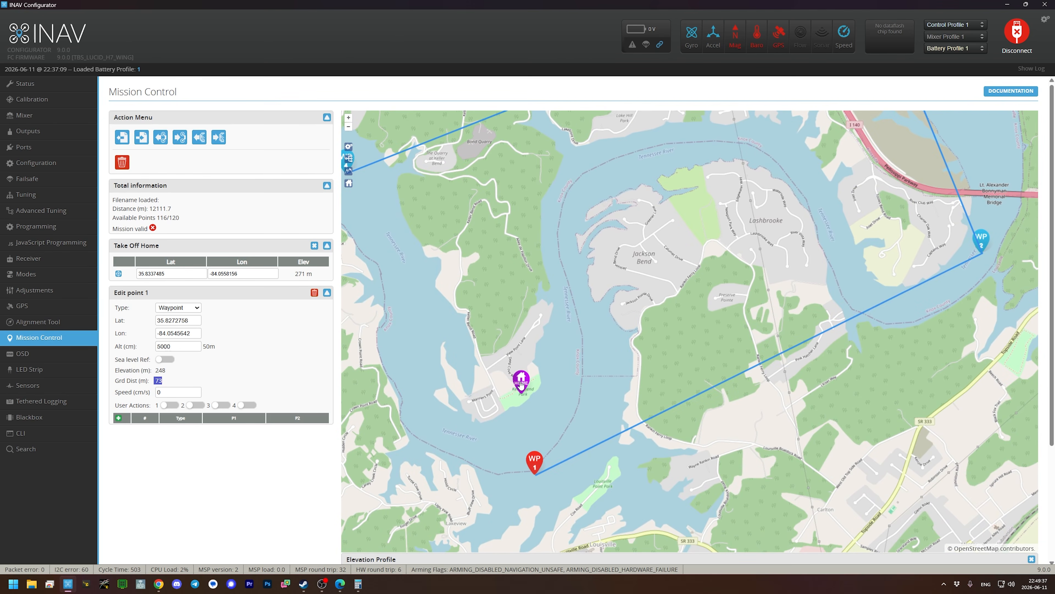
mouse_move(522, 380)
mouse_down()
mouse_move(730, 327)
mouse_move(846, 406)
mouse_up()
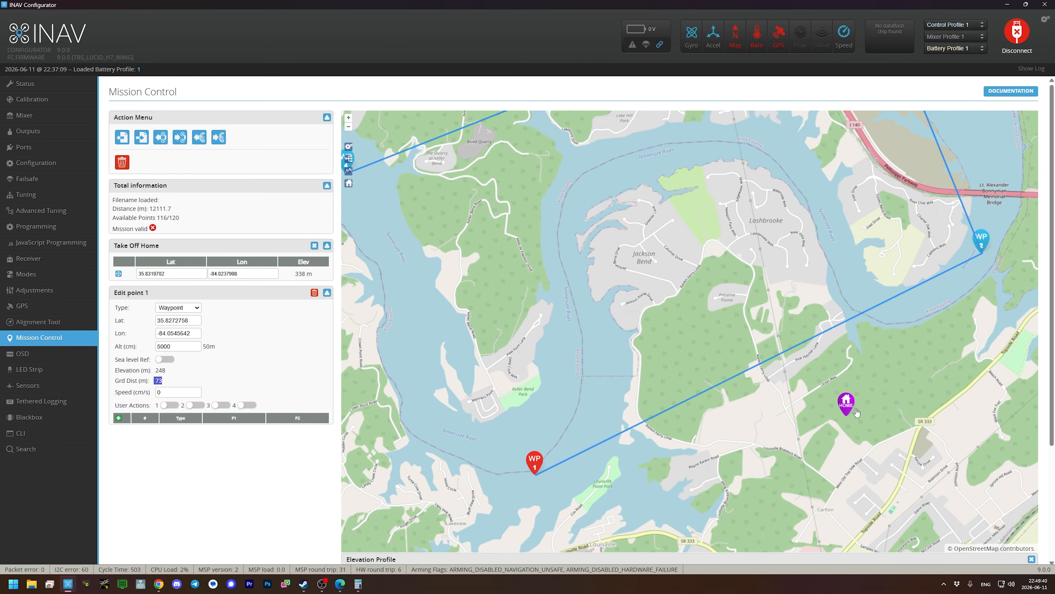
click(697, 323)
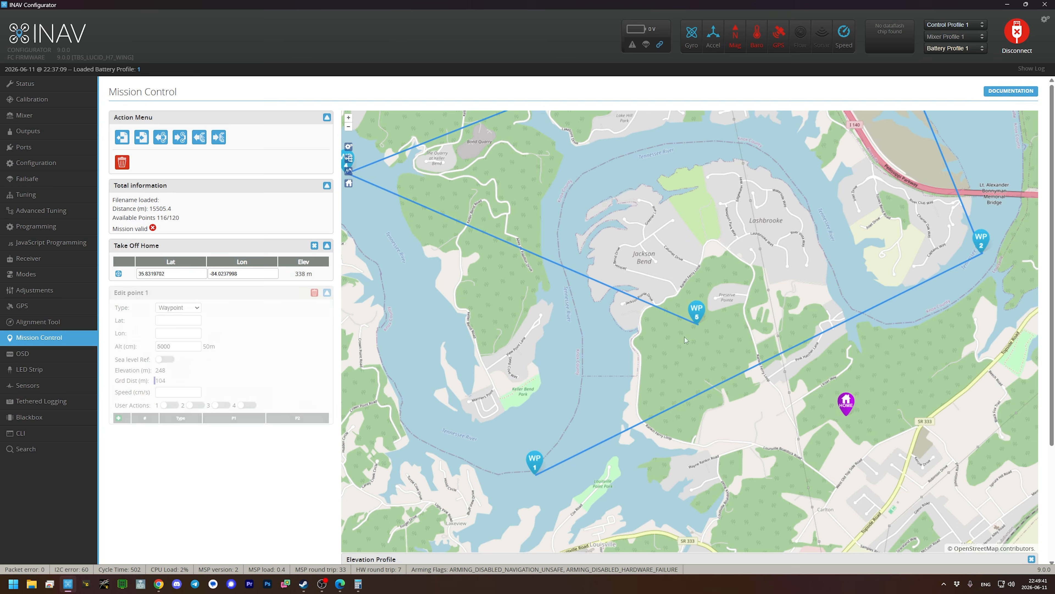
click(698, 311)
click(315, 292)
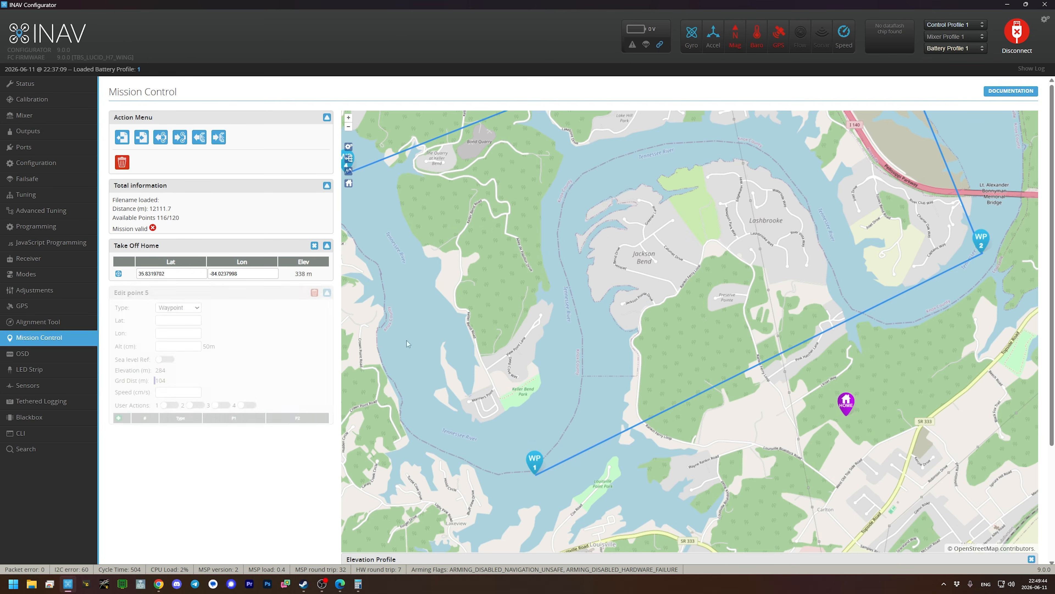
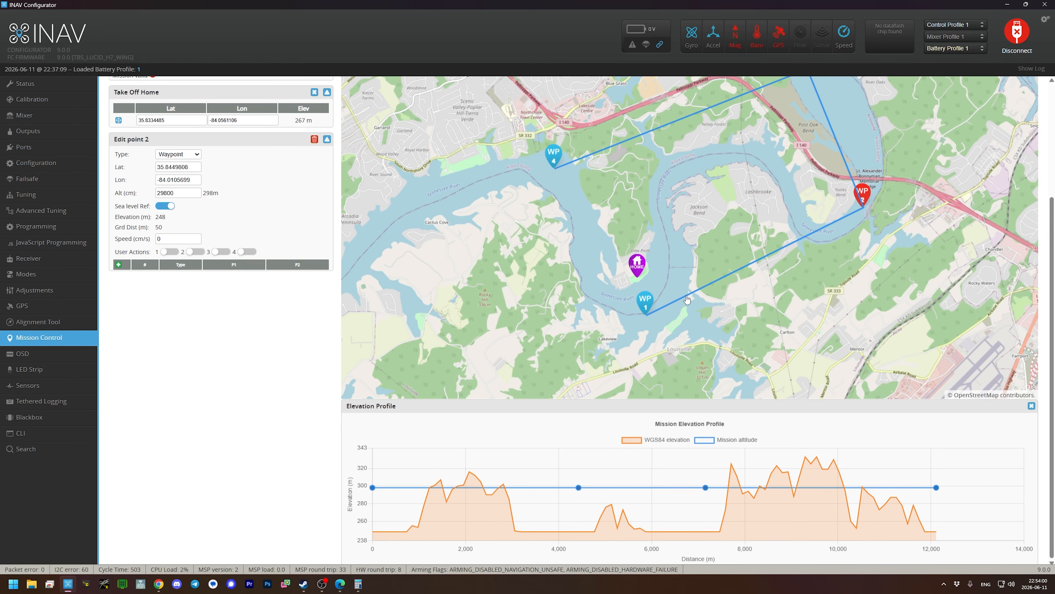
- Insert a waypoint on the leg just east of waypoint 1, near the shore, and check the terrain peak ahead in the elevation profile
click(685, 299)
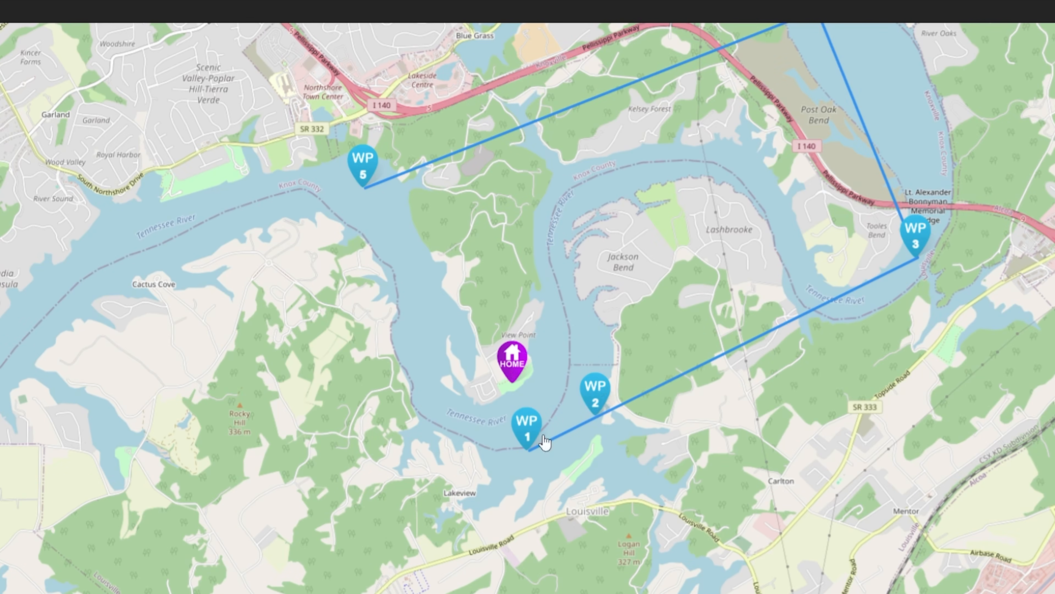
drag(595, 416, 590, 412)
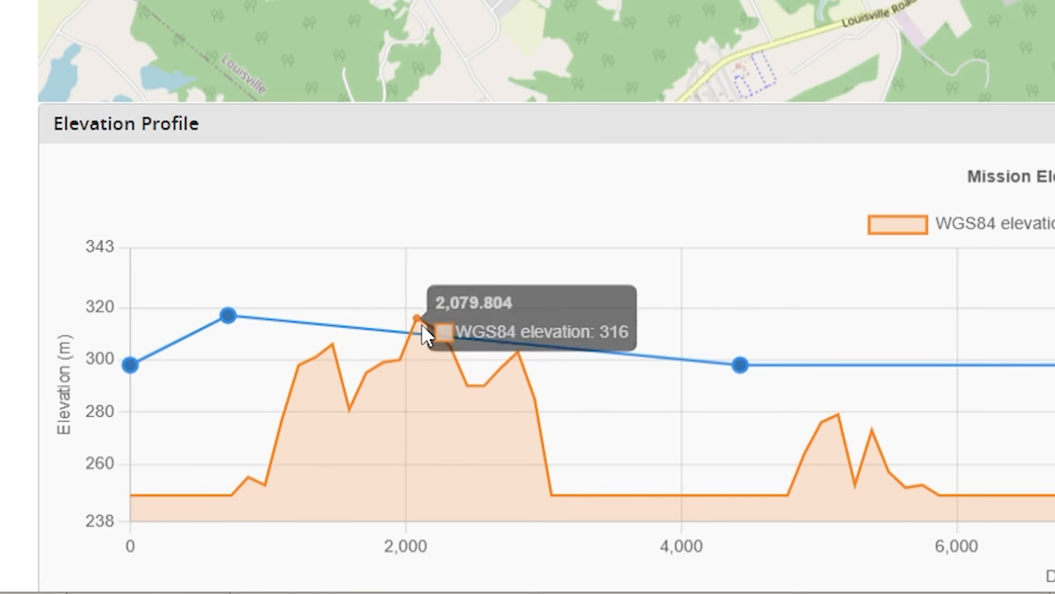
mouse_move(418, 321)
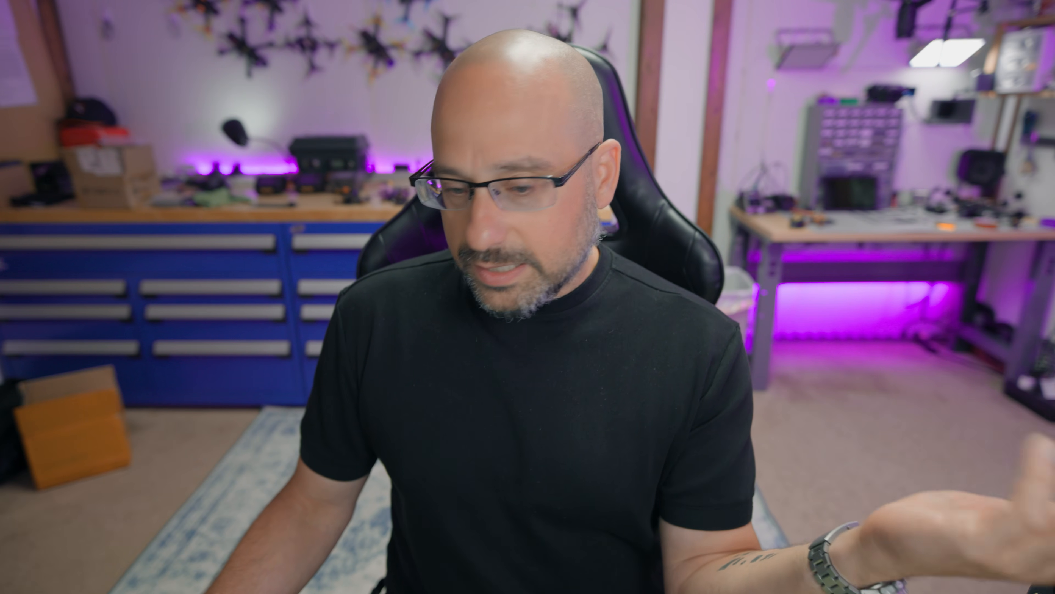
- Reference waypoint 2's altitude to sea level and set it to 36600 cm
mouse_move(243, 374)
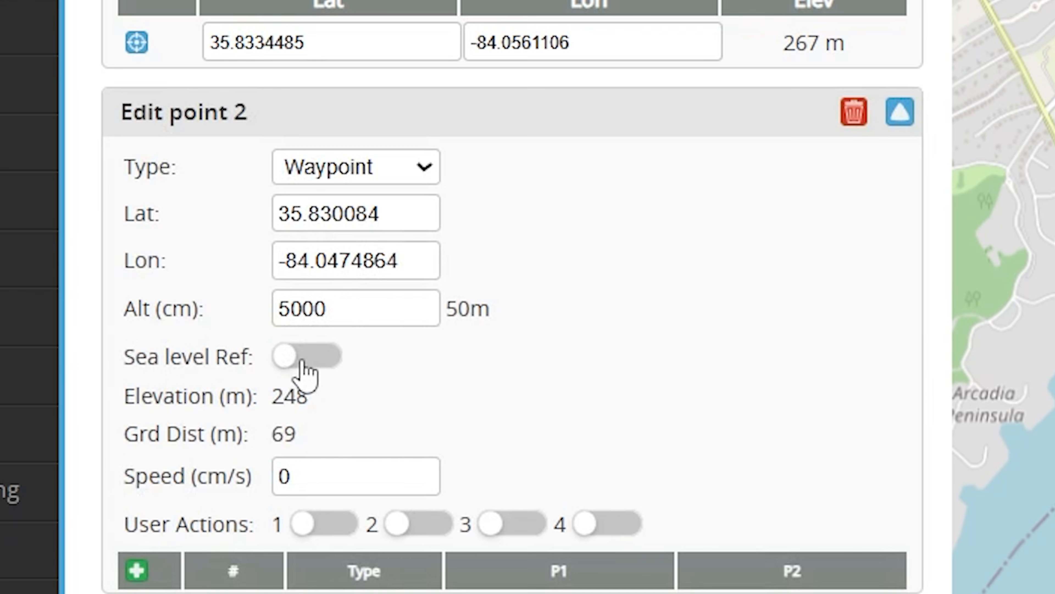
click(299, 365)
drag(349, 309, 82, 314)
text(36600)
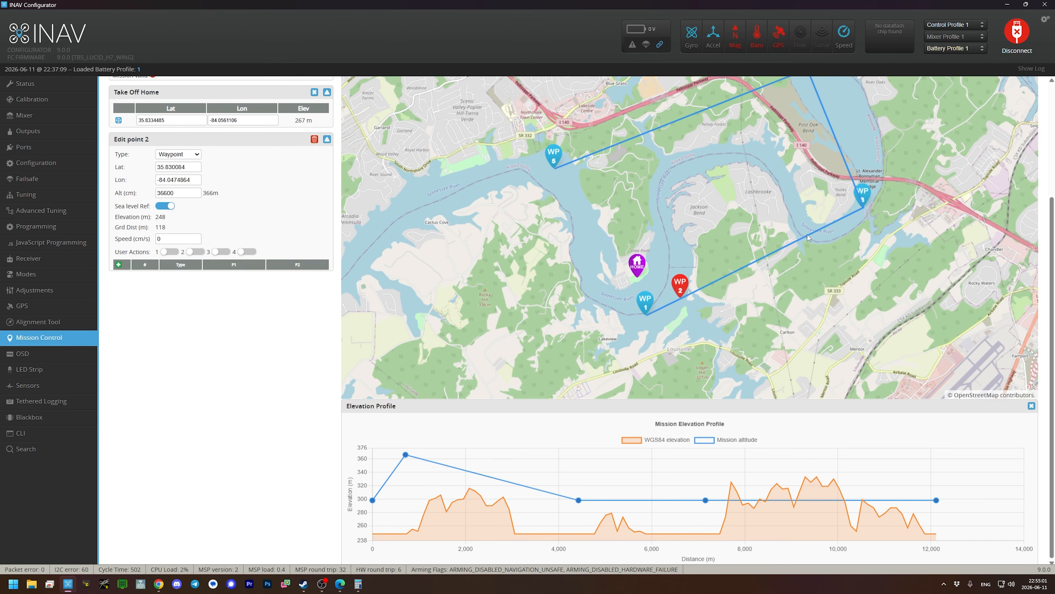
- Insert waypoint 3 on the leg past the wooded hills, at about 35.8403, -84.0222, and set its sea-level altitude to 36600 cm
click(808, 238)
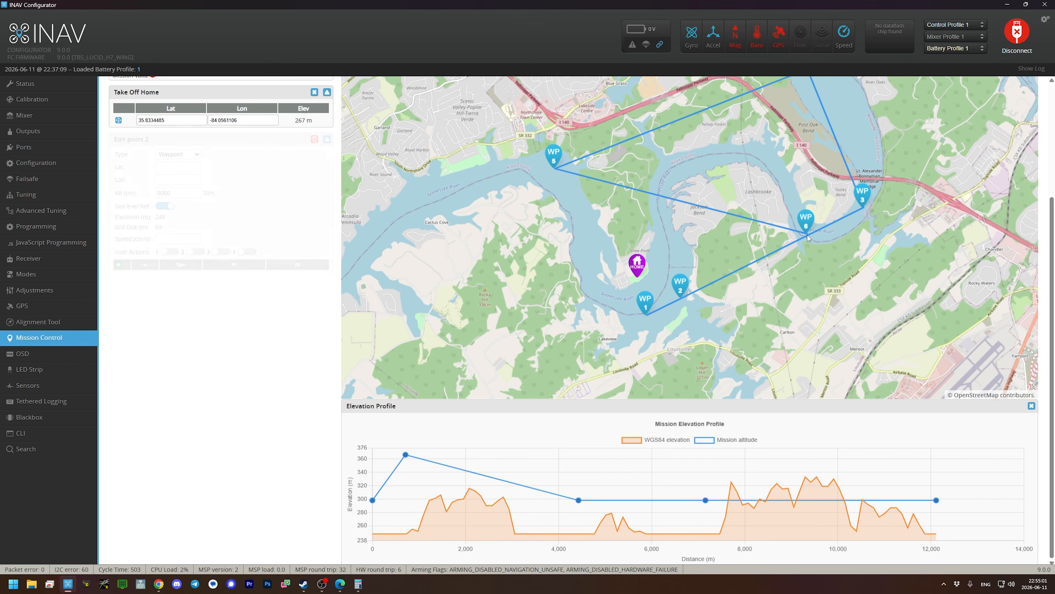
click(315, 139)
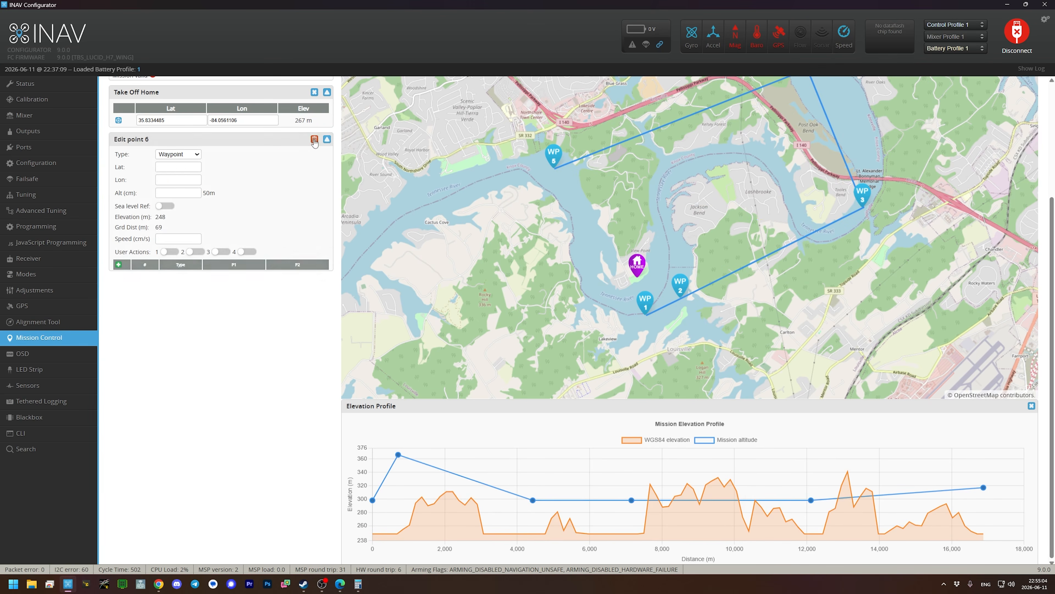
click(807, 240)
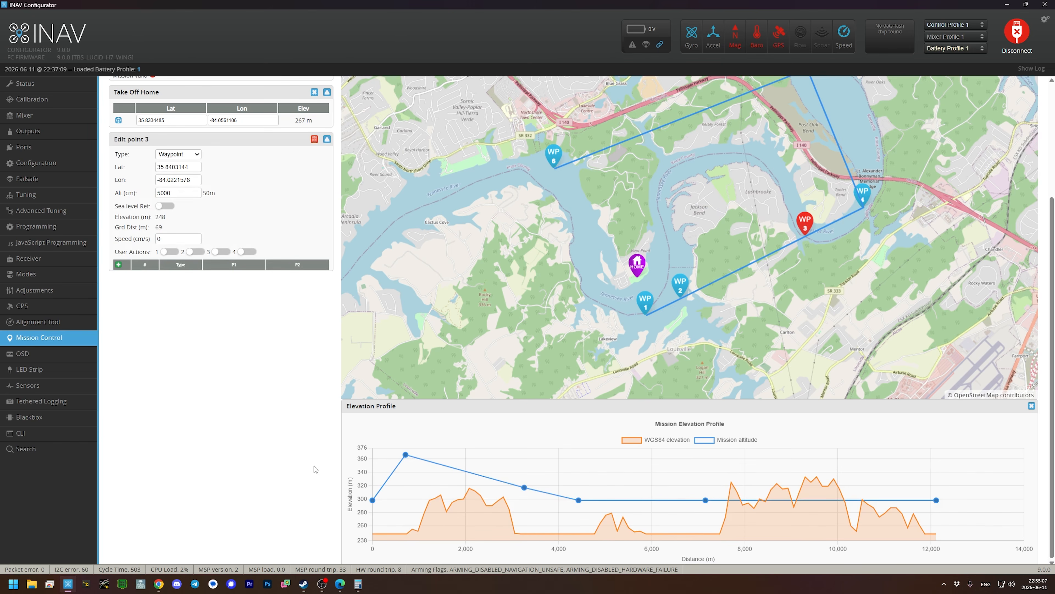
click(165, 206)
text(36600)
click(199, 374)
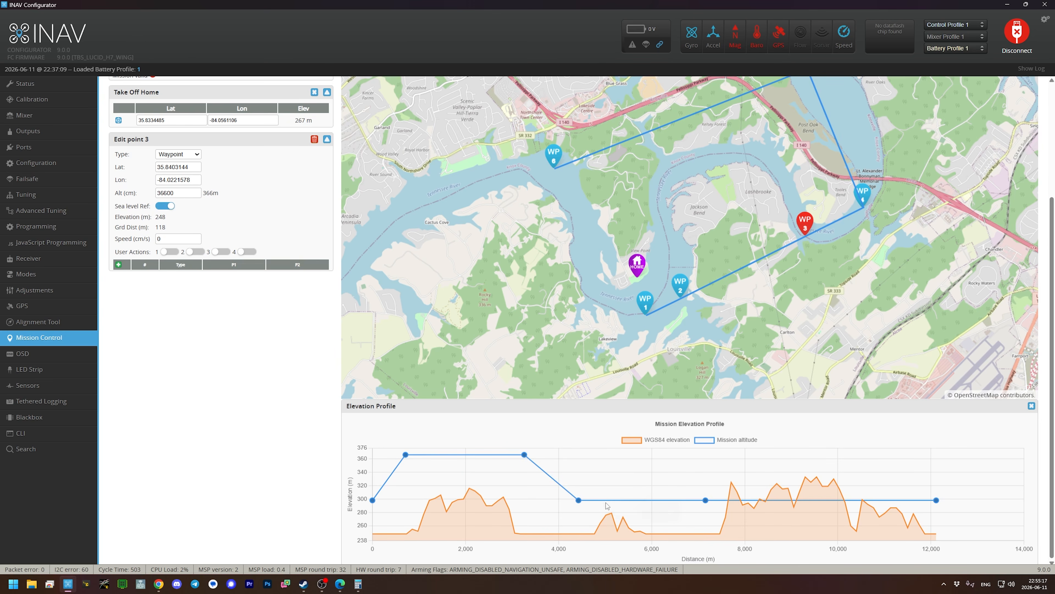
- Shift waypoint 4 slightly northeast and set its altitude to 32000 cm
mouse_move(612, 515)
drag(865, 199, 869, 196)
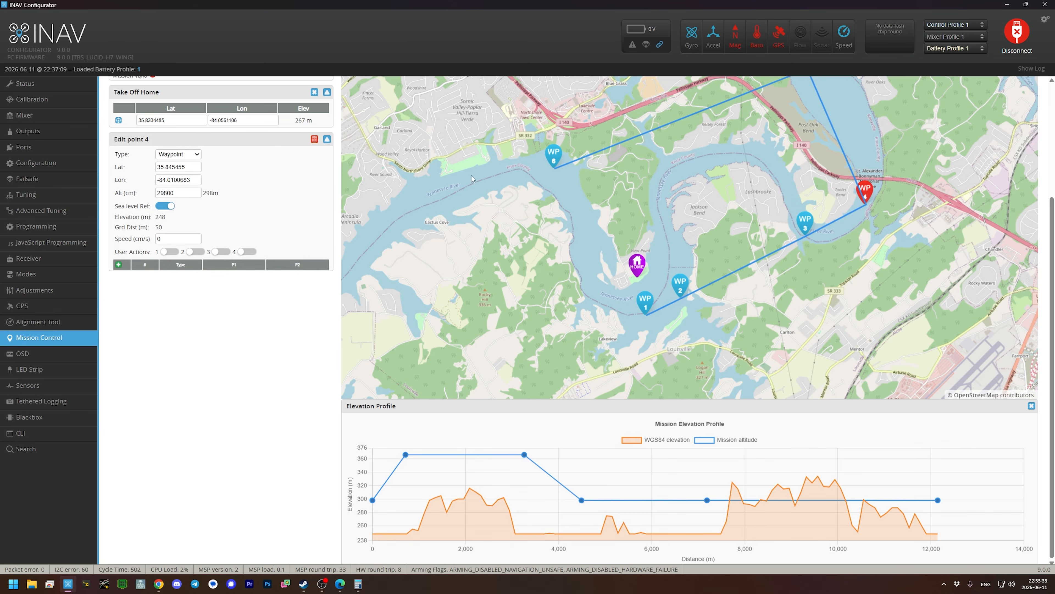
drag(180, 193, 125, 197)
text(320)
click(249, 212)
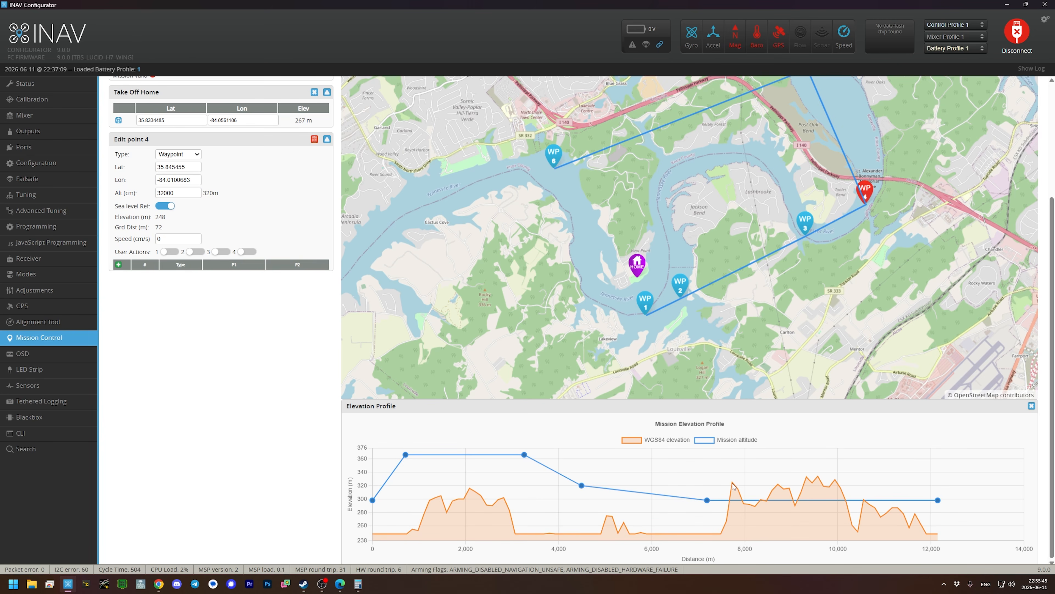
- Move waypoint 5 southeast to the river beside Post Oak Bend, and nudge waypoint 4 northeast and waypoint 3 slightly north
mouse_move(734, 486)
mouse_move(819, 480)
drag(869, 272, 859, 366)
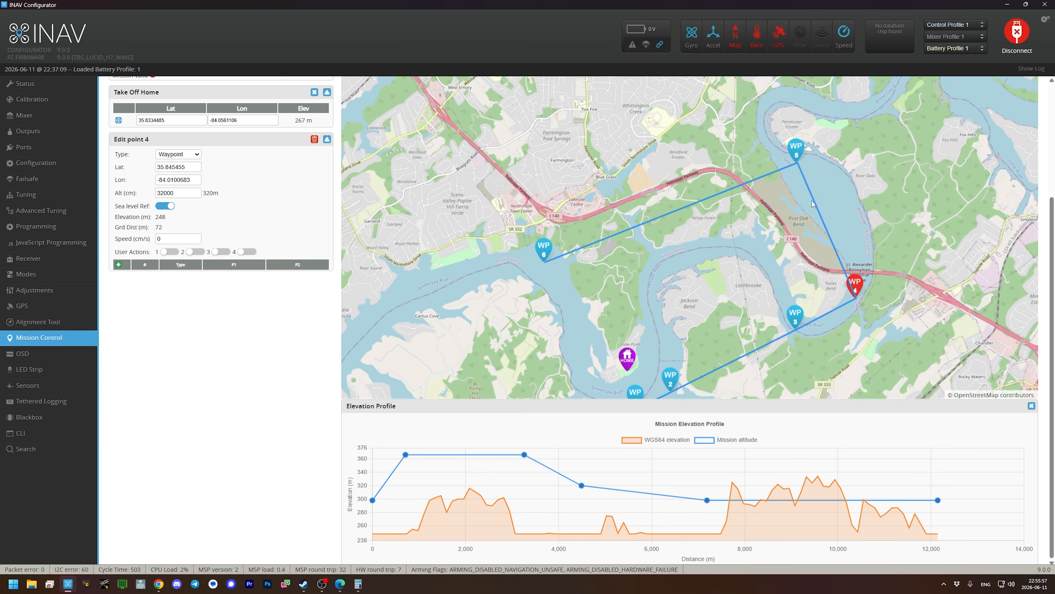
mouse_move(796, 157)
mouse_down()
mouse_move(832, 166)
mouse_move(837, 188)
mouse_up()
drag(856, 292, 862, 284)
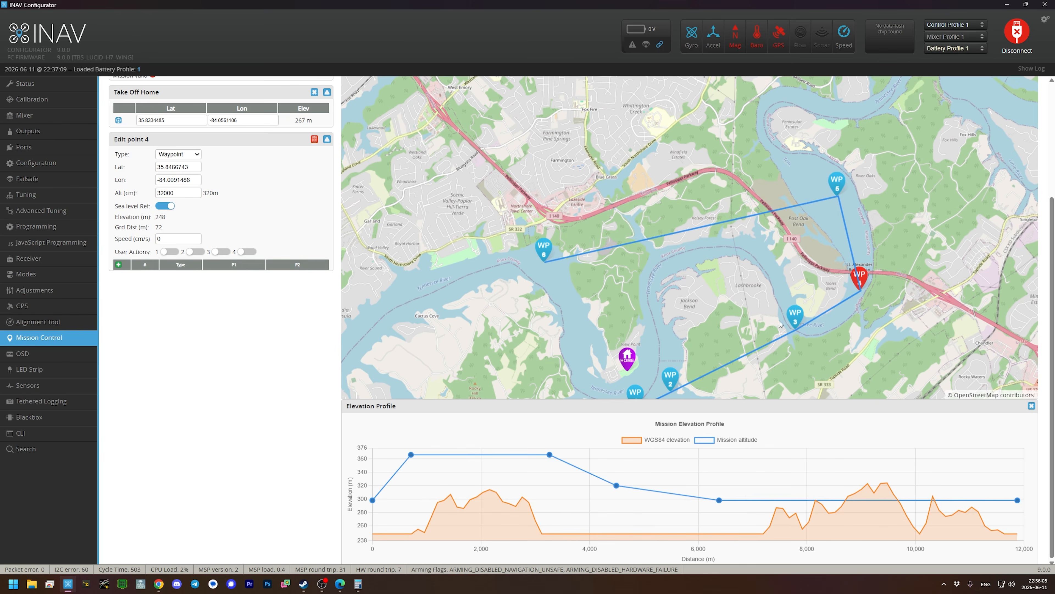
drag(793, 319, 792, 315)
drag(832, 188, 827, 196)
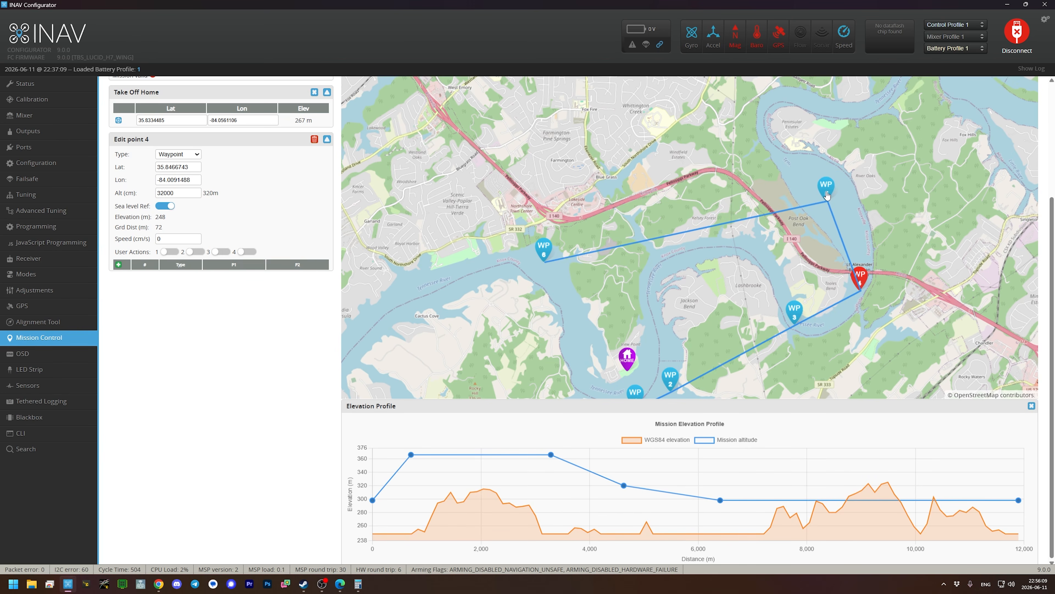
- Check waypoint 5's altitude and set waypoint 4's altitude to 29800 cm
mouse_move(719, 502)
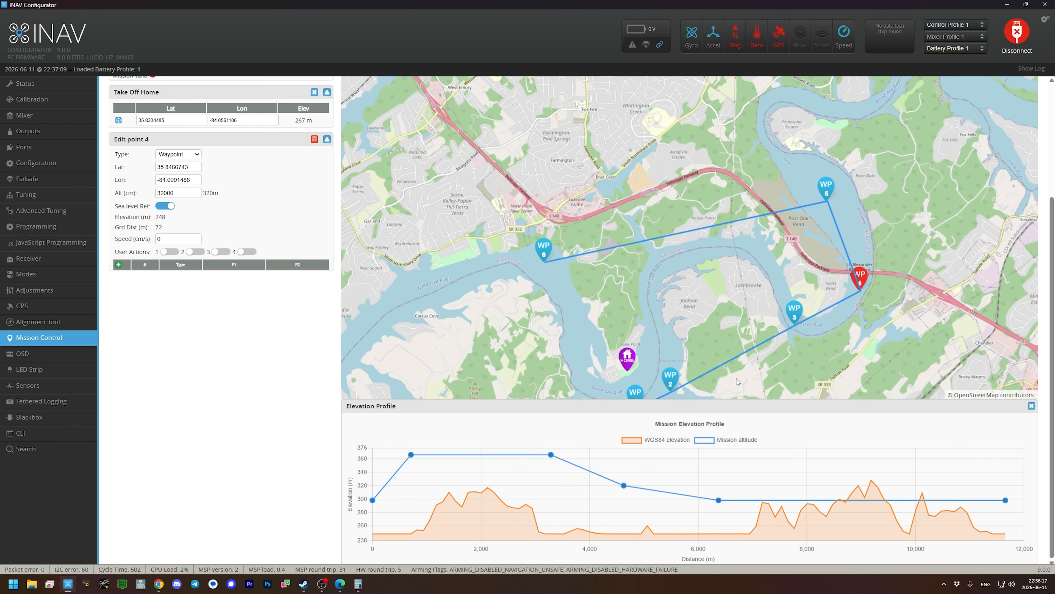
click(828, 193)
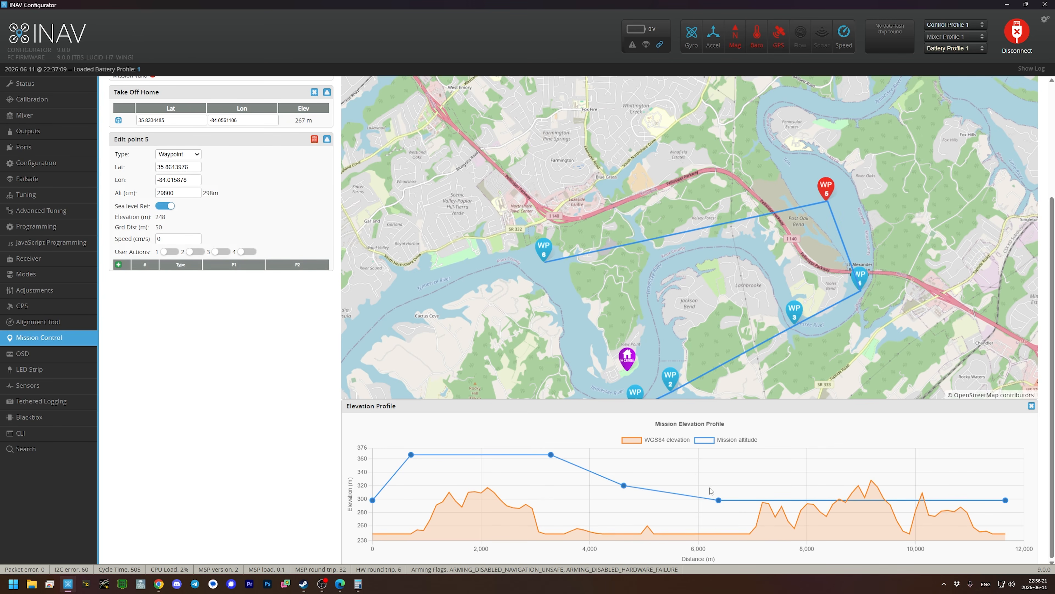
mouse_move(625, 487)
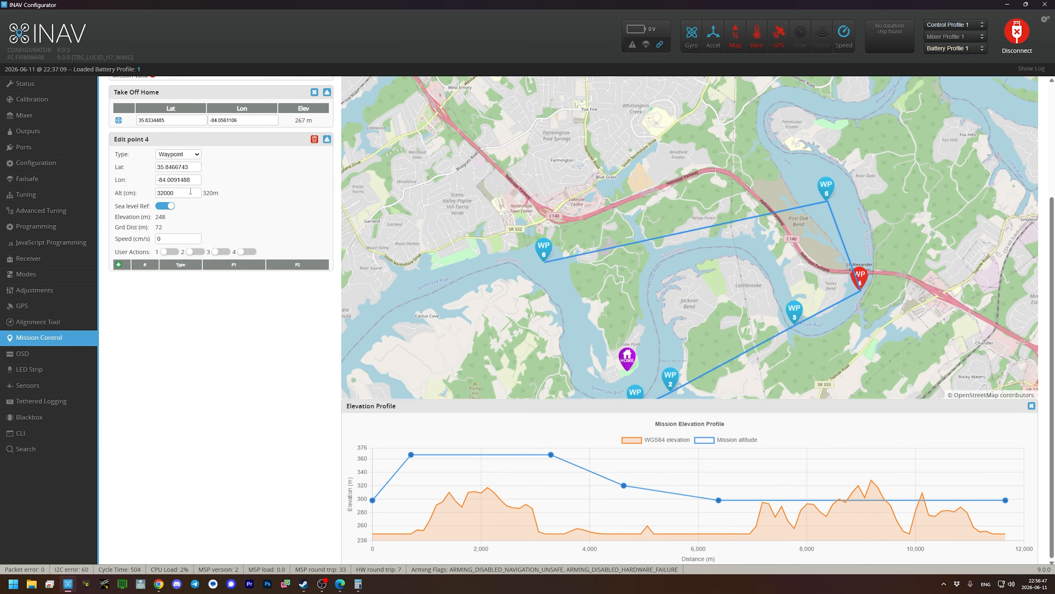
drag(190, 193, 133, 190)
text(2)
click(236, 362)
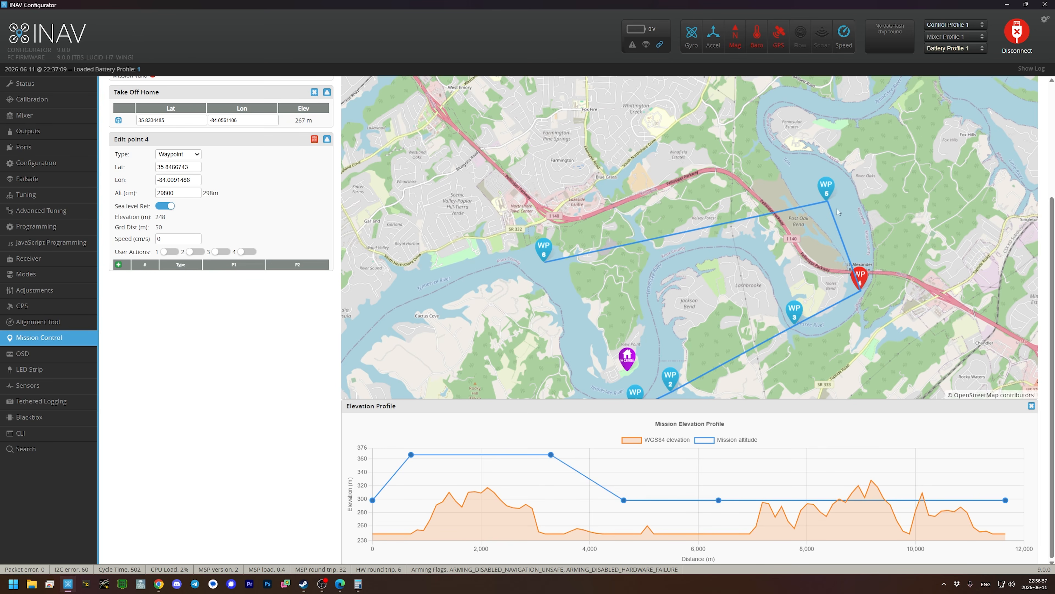
click(735, 216)
click(735, 206)
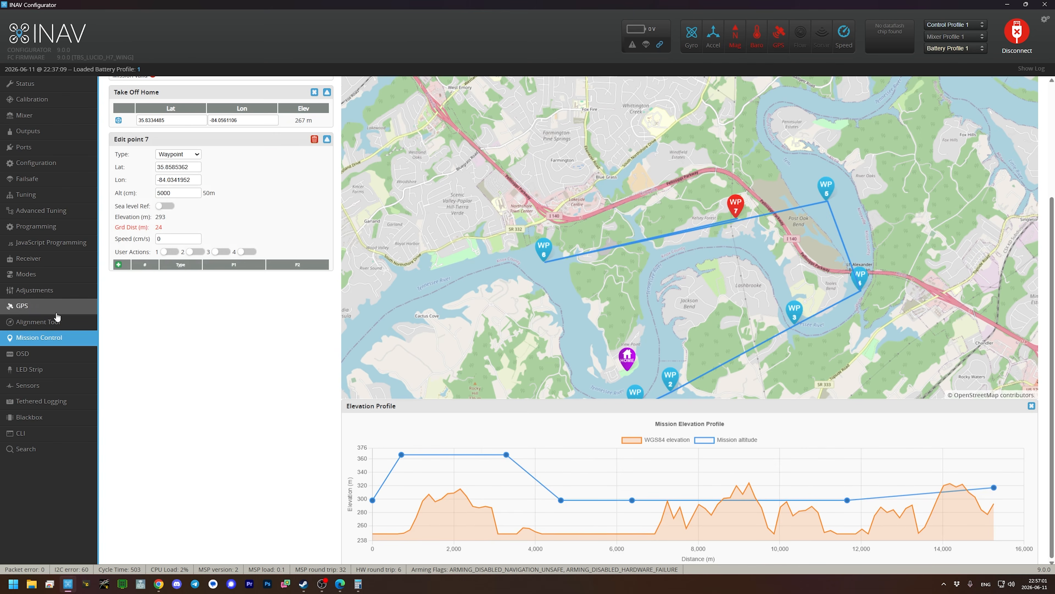
click(314, 139)
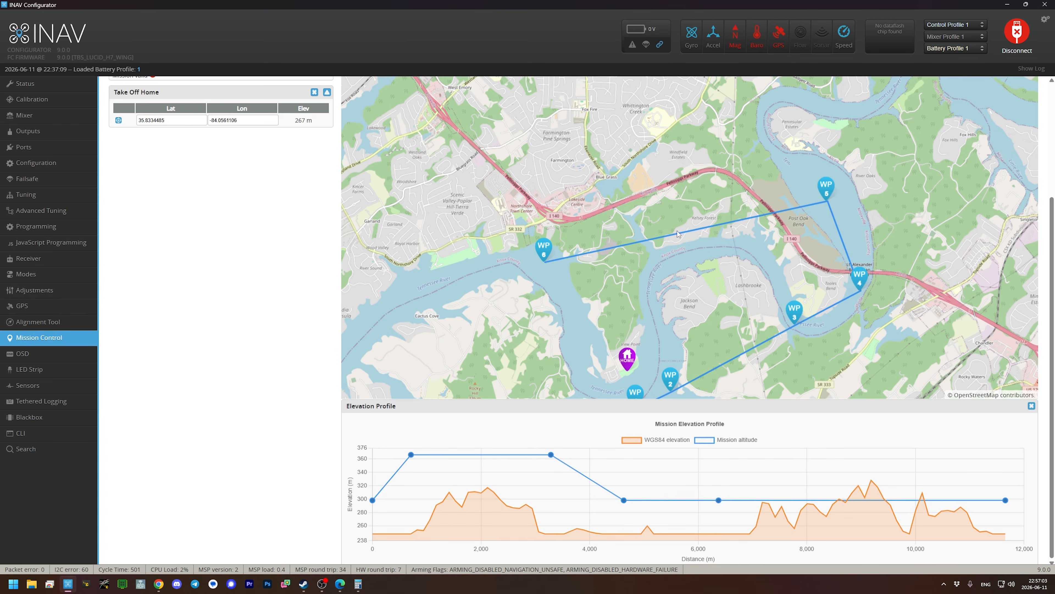
- Insert a waypoint on the final leg near Kelsey Forest and position it at about 35.8573, -84.0378
click(731, 226)
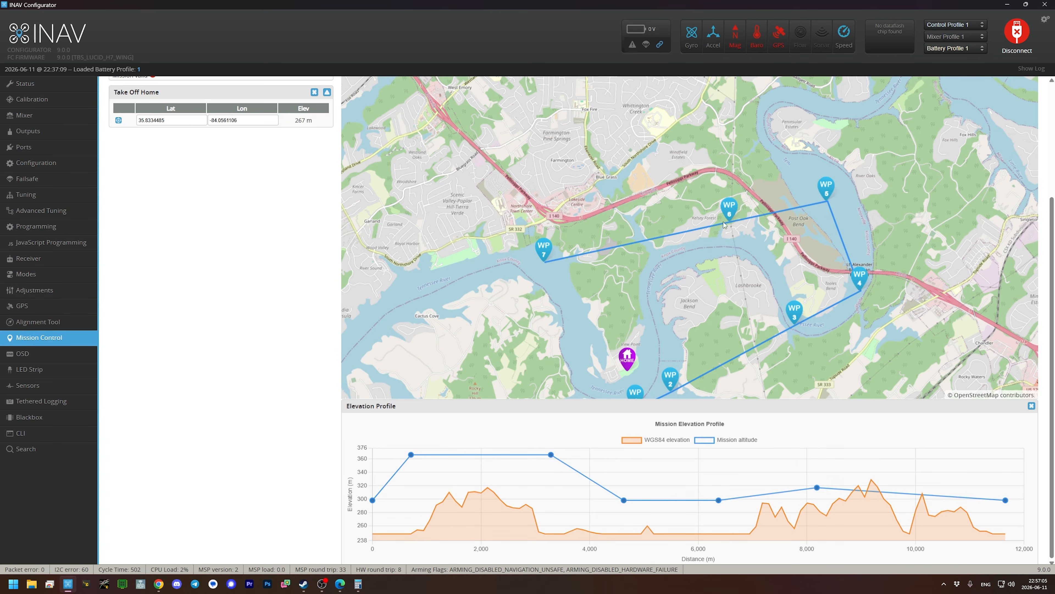
drag(726, 220, 702, 215)
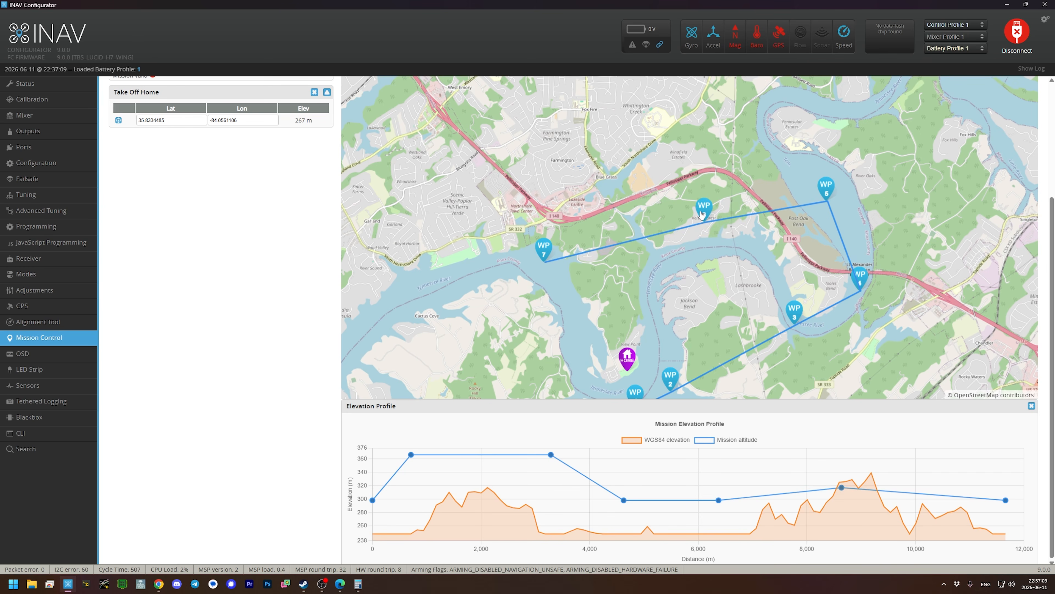
drag(705, 215, 719, 218)
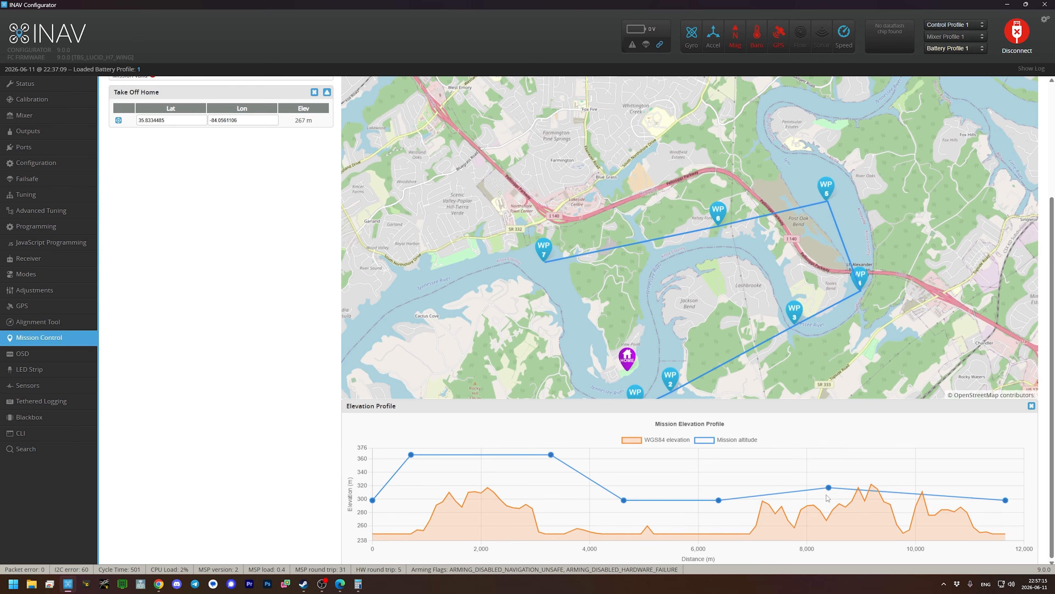
- Reference waypoint 6's altitude to sea level and set it to 37200 cm to clear the terrain peak
mouse_move(872, 488)
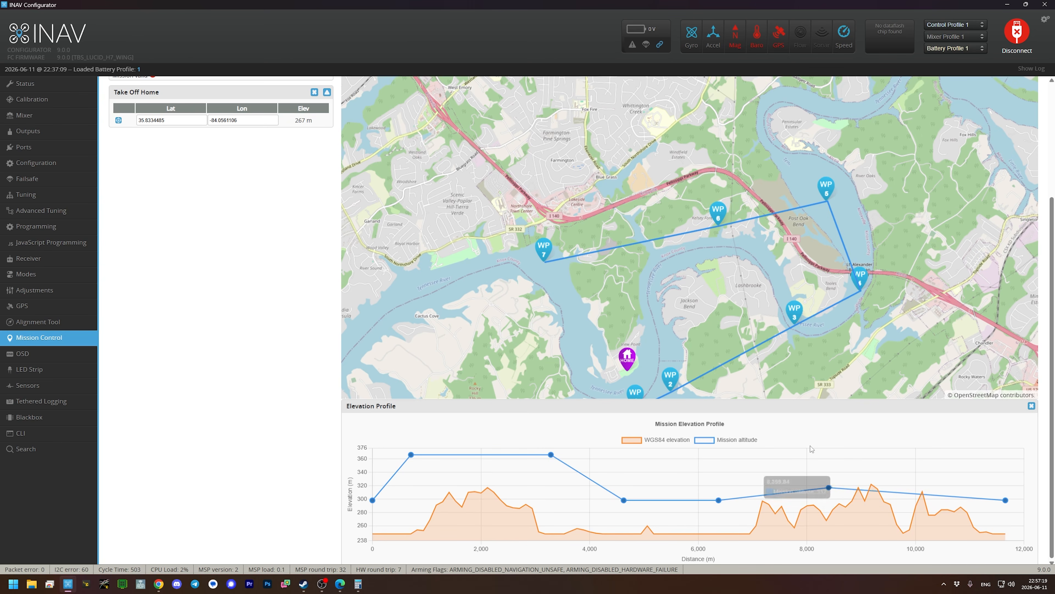
click(718, 211)
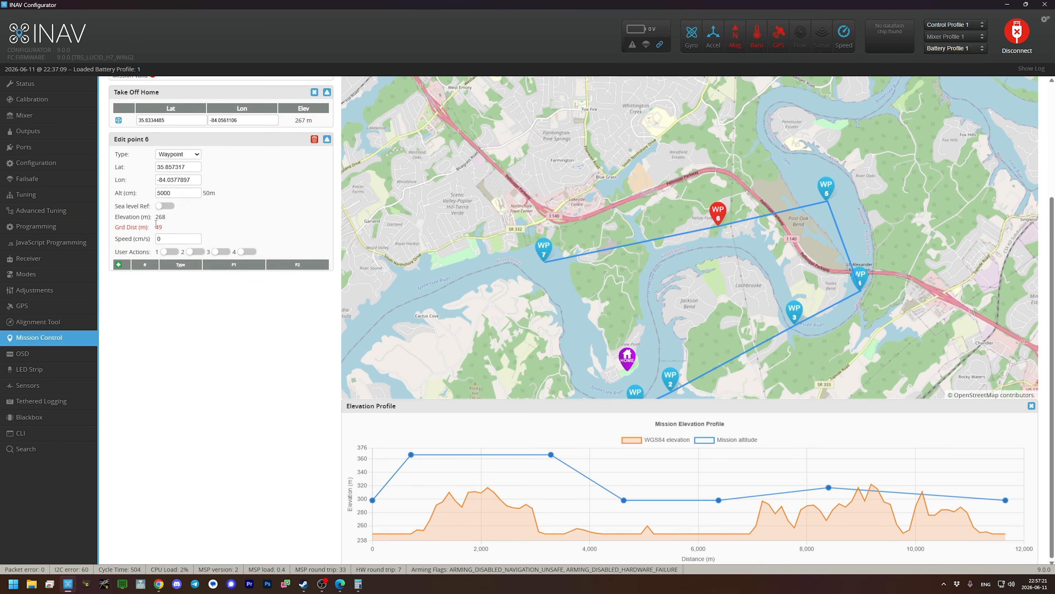
click(163, 206)
text(372)
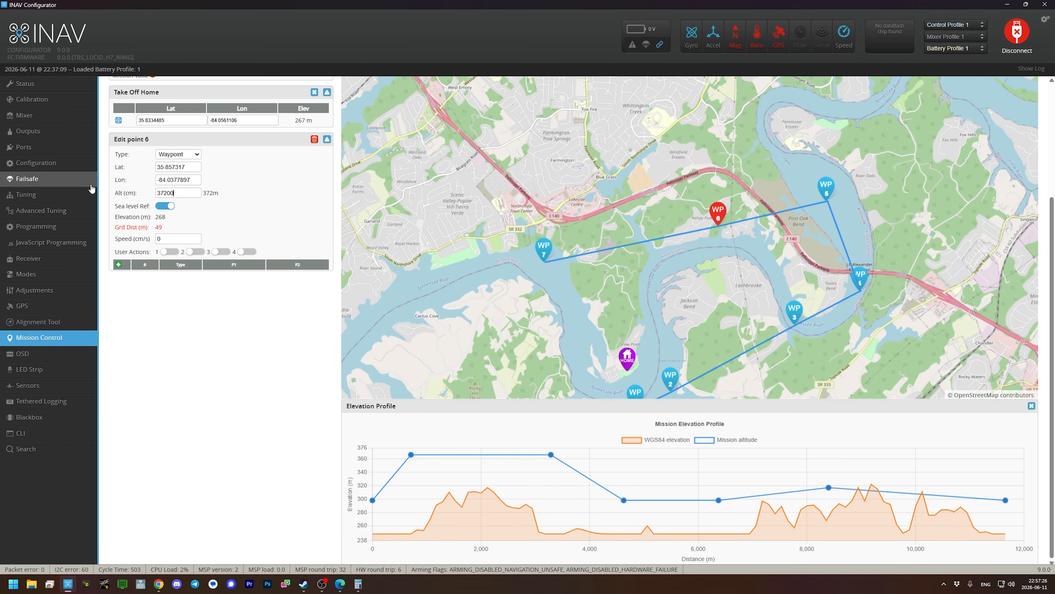
click(171, 338)
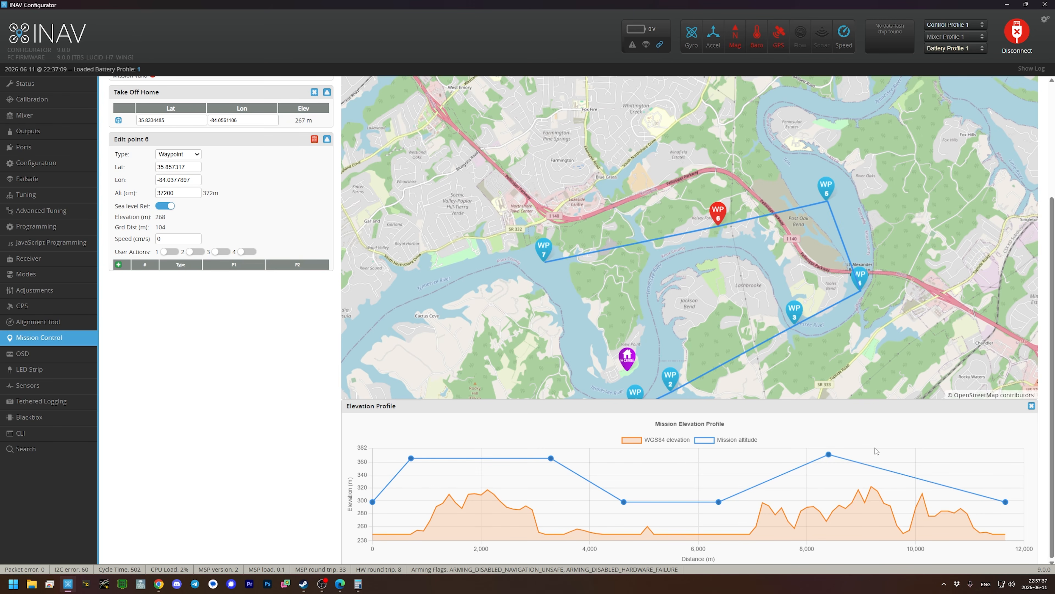
- Insert waypoint 7 on the last leg, north of the home marker at about 35.8544, -84.0563, over the terrain peak
click(610, 253)
drag(607, 243, 627, 240)
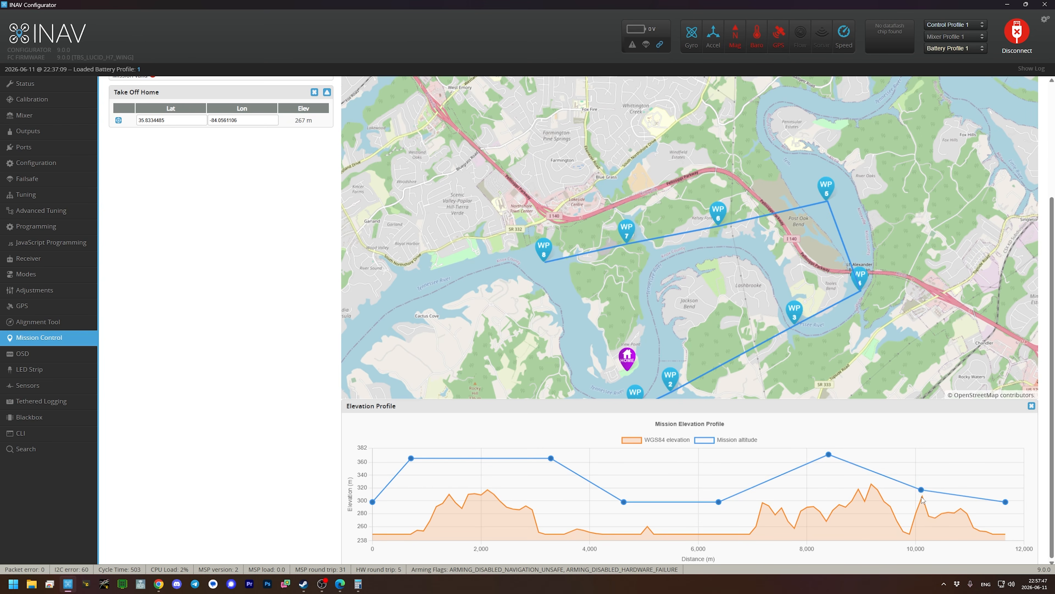
mouse_move(922, 499)
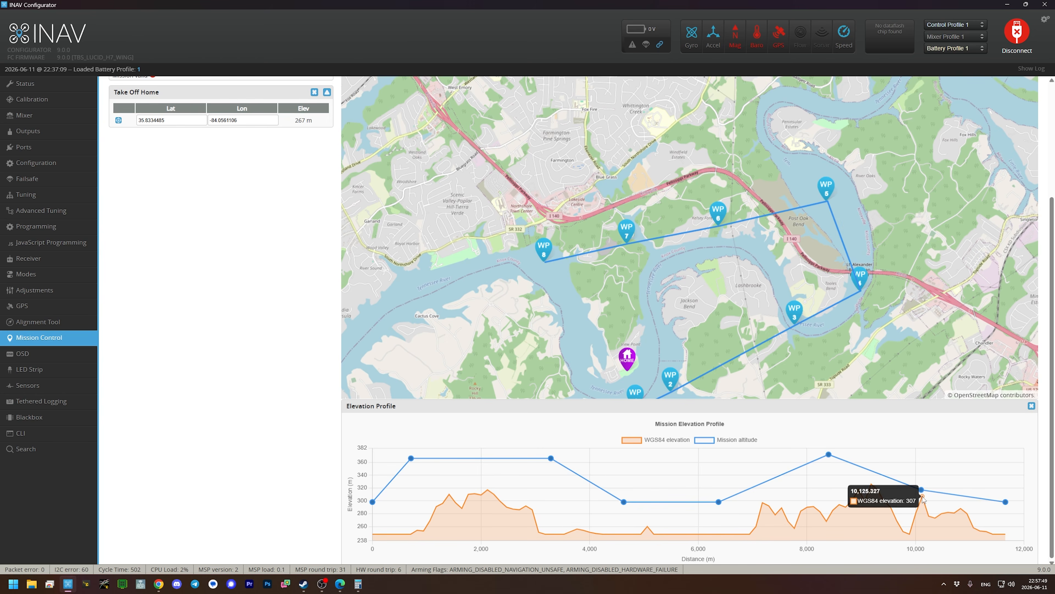
- Reference waypoint 7's altitude to sea level and set it to 35700 cm
click(626, 230)
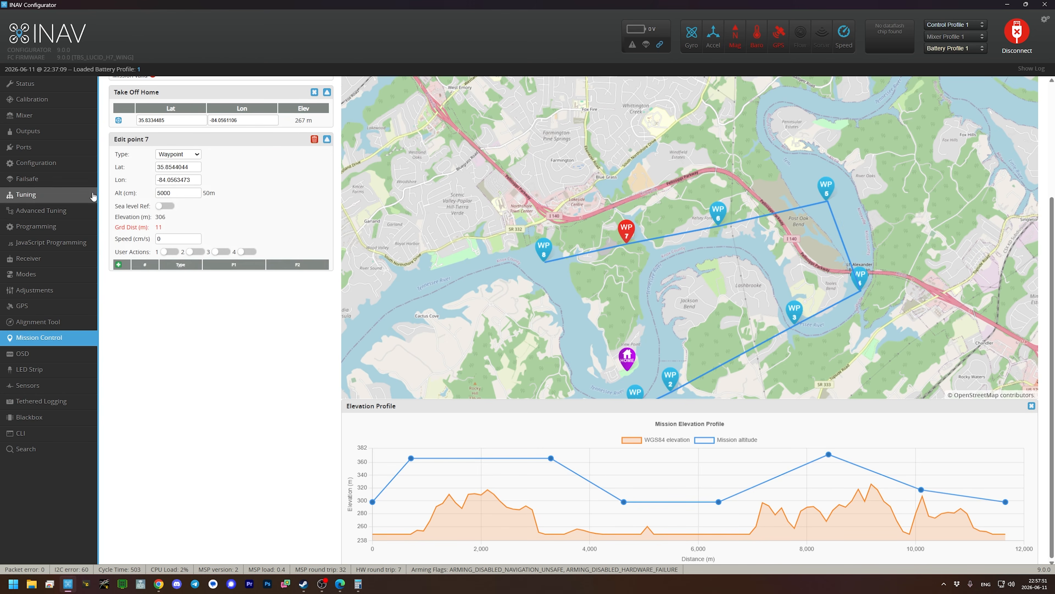
click(166, 207)
drag(176, 193, 145, 196)
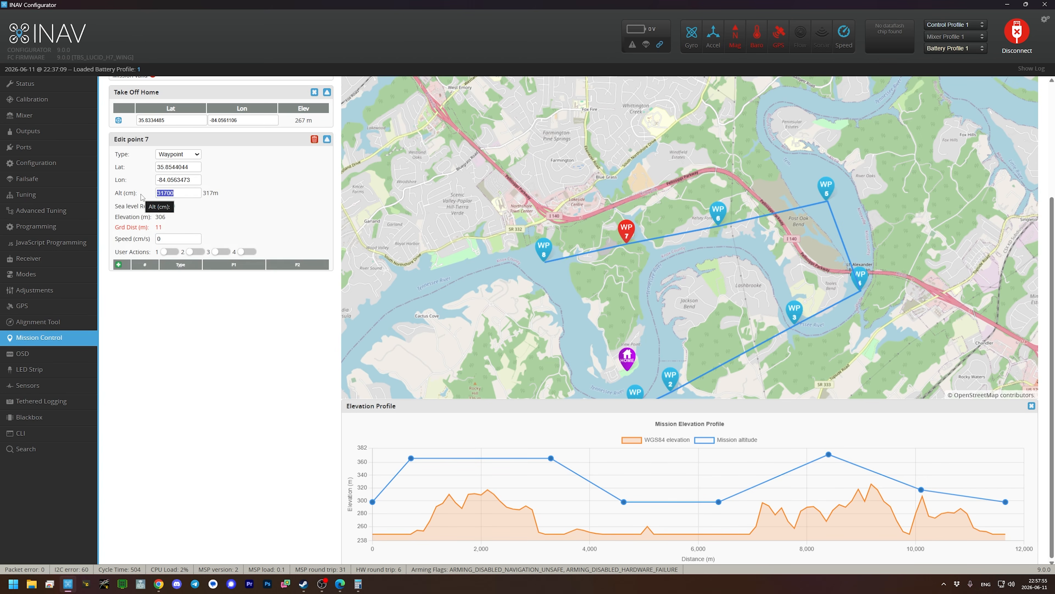
text(3)
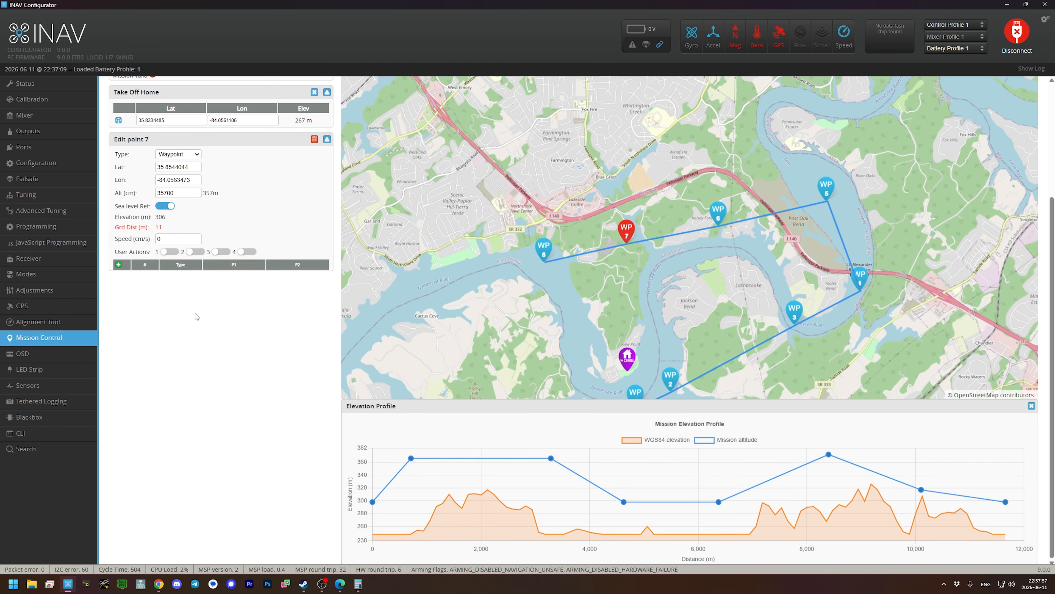